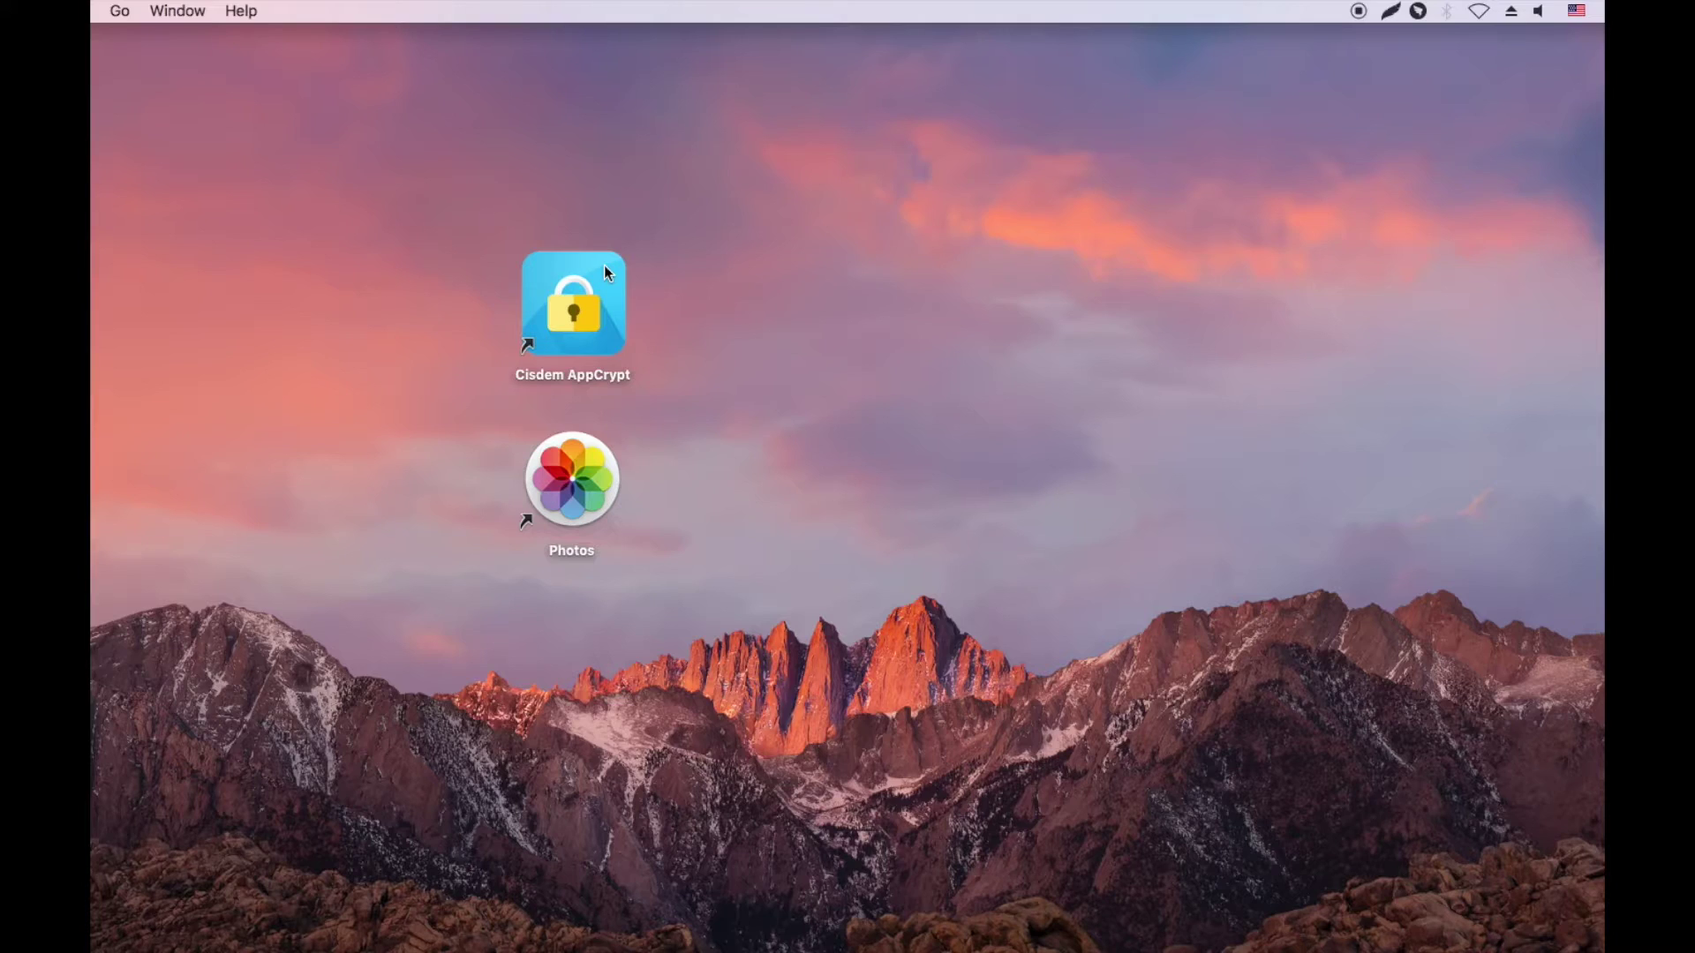
# Submit the new AppCrypt password to complete the initial setup
pyautogui.click(606, 268)
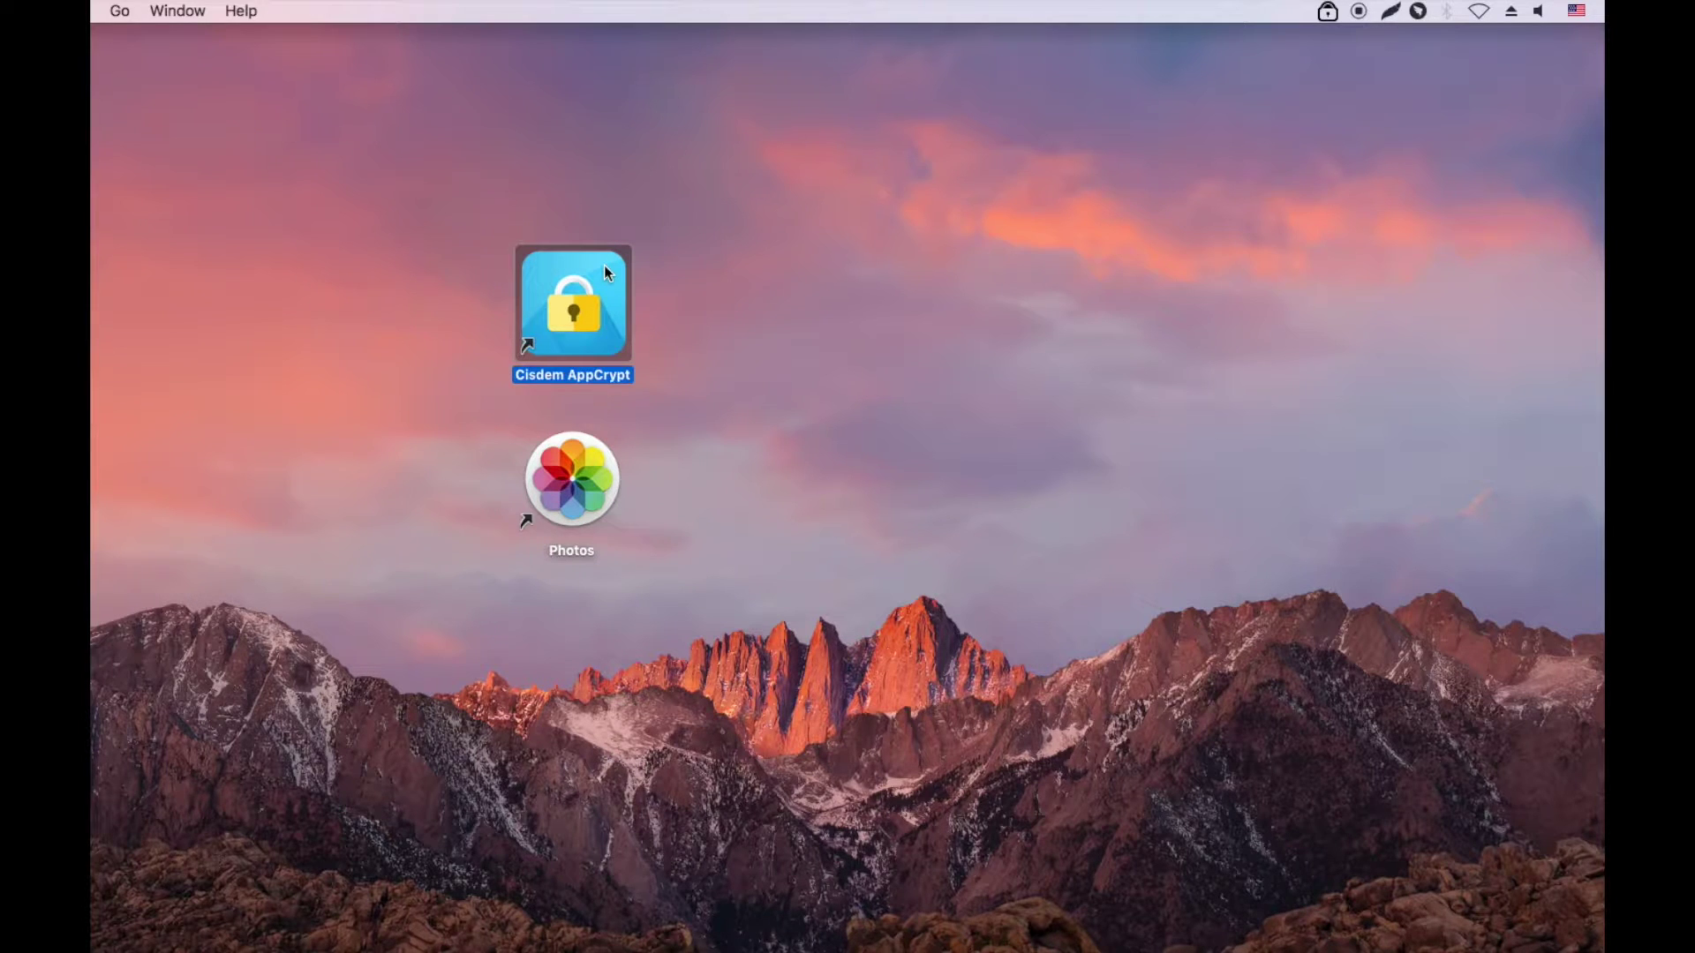
# Unlock the AppCrypt main window from the menu-bar icon with the password
pyautogui.click(1328, 11)
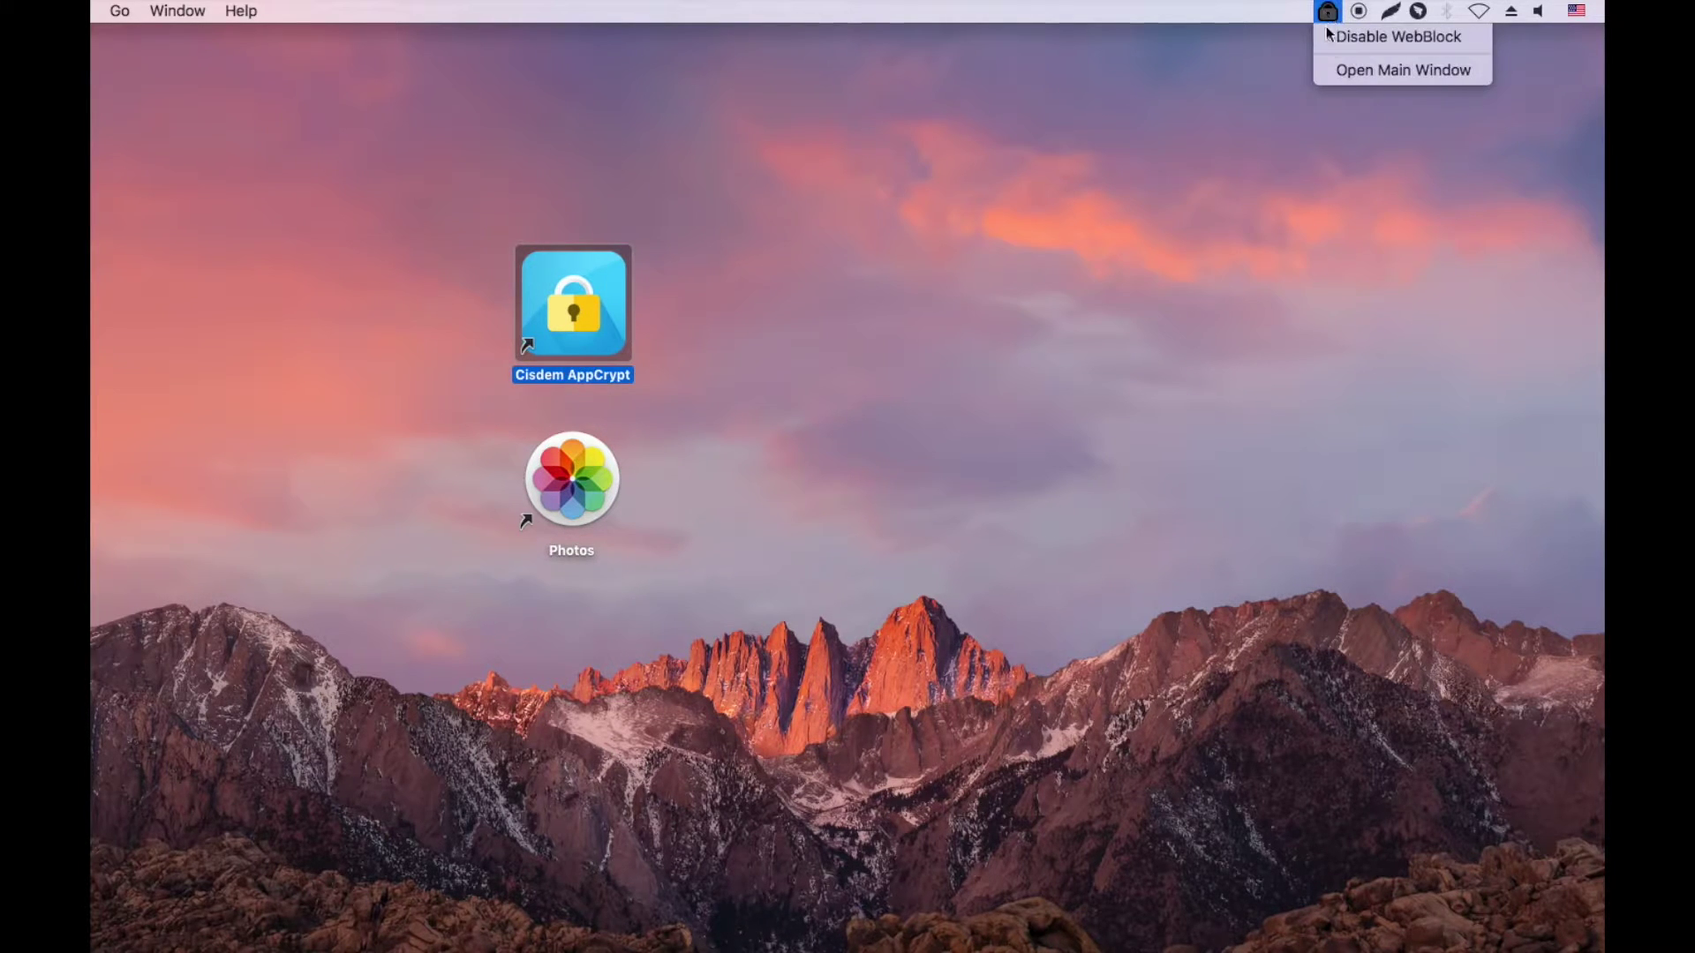
pyautogui.click(1342, 72)
pyautogui.write('a')
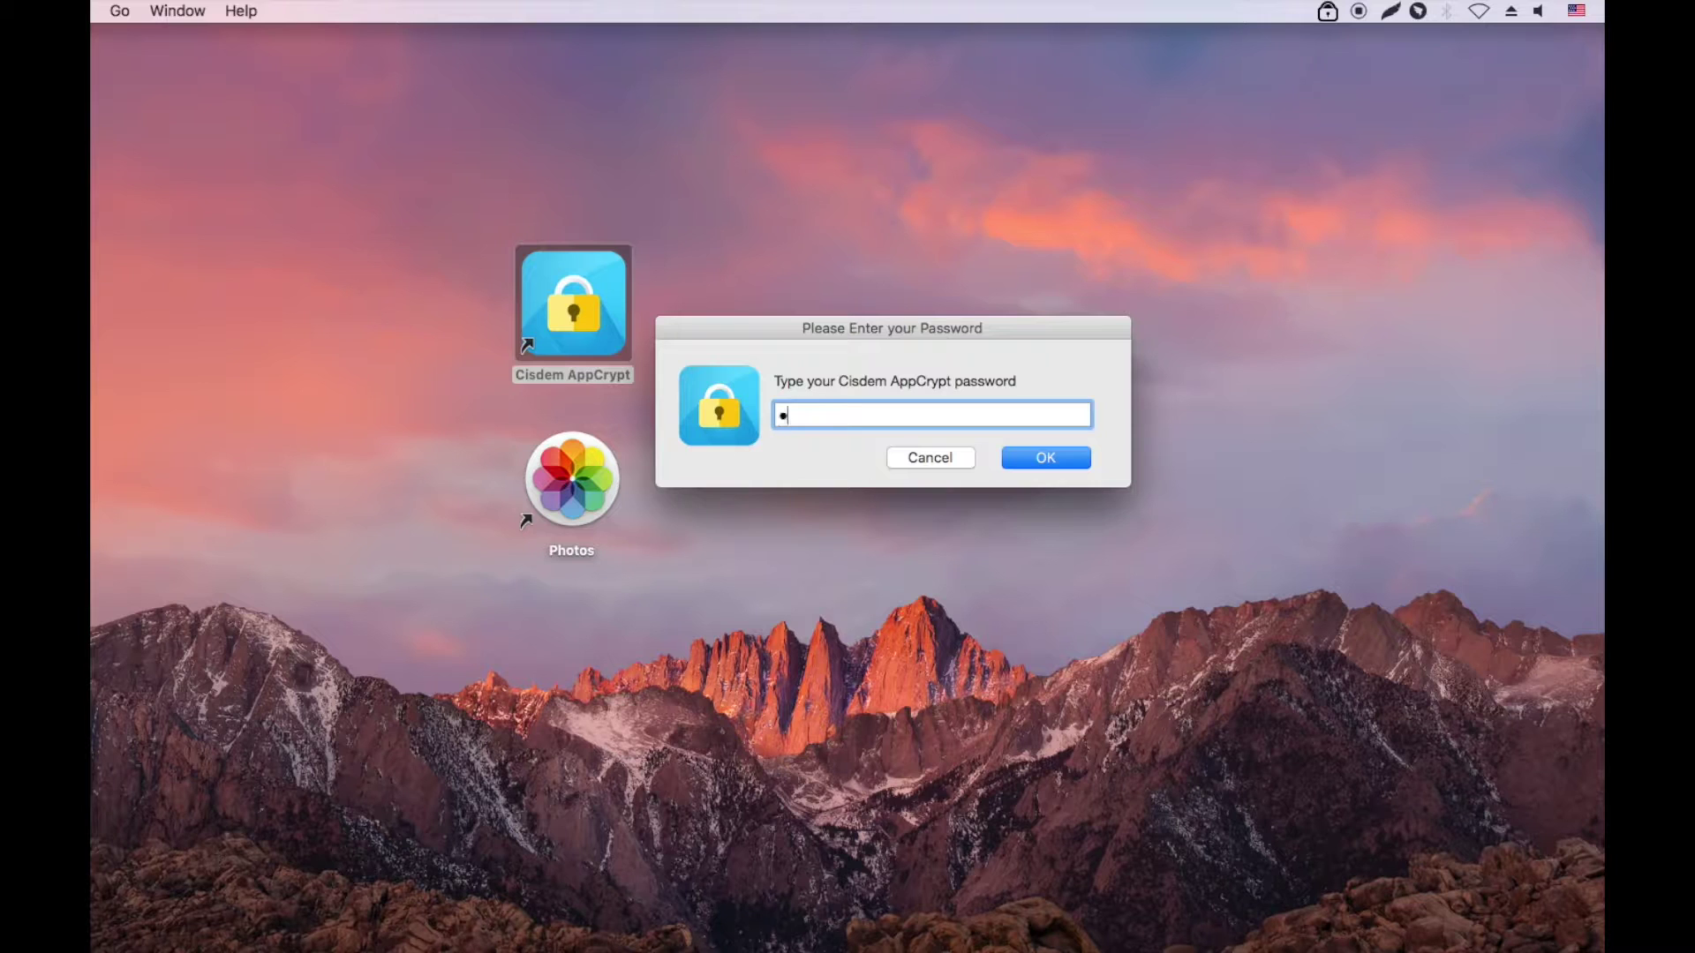
pyautogui.write('aa')
pyautogui.click(1050, 458)
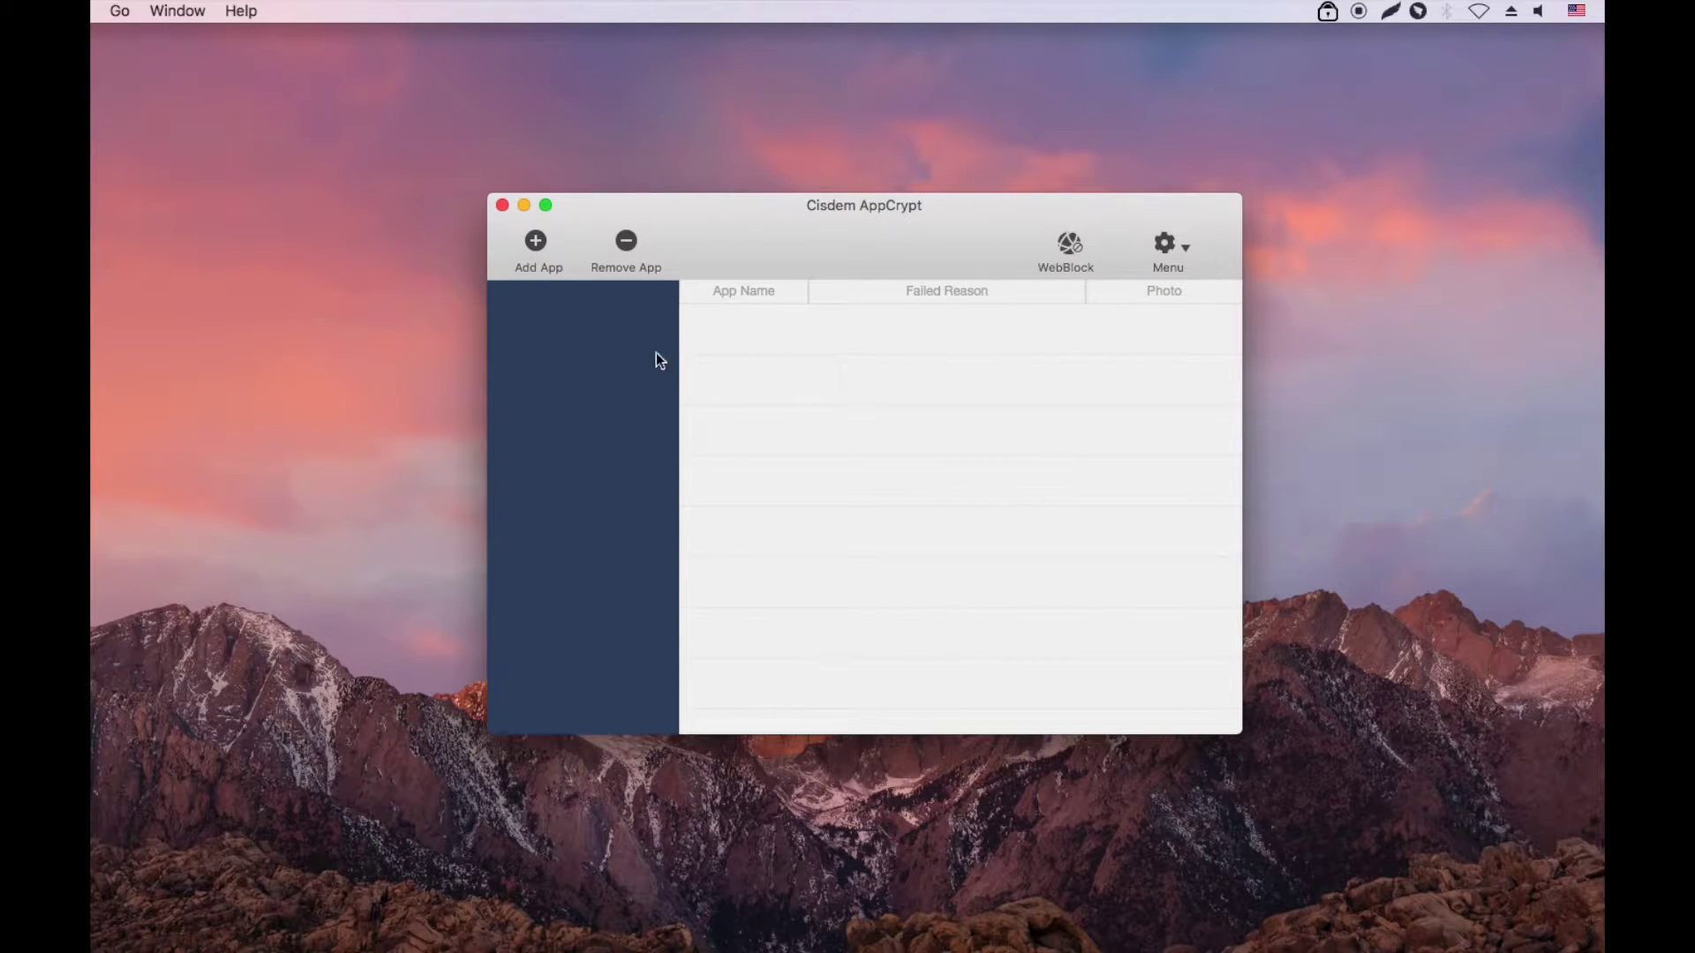
pyautogui.click(540, 247)
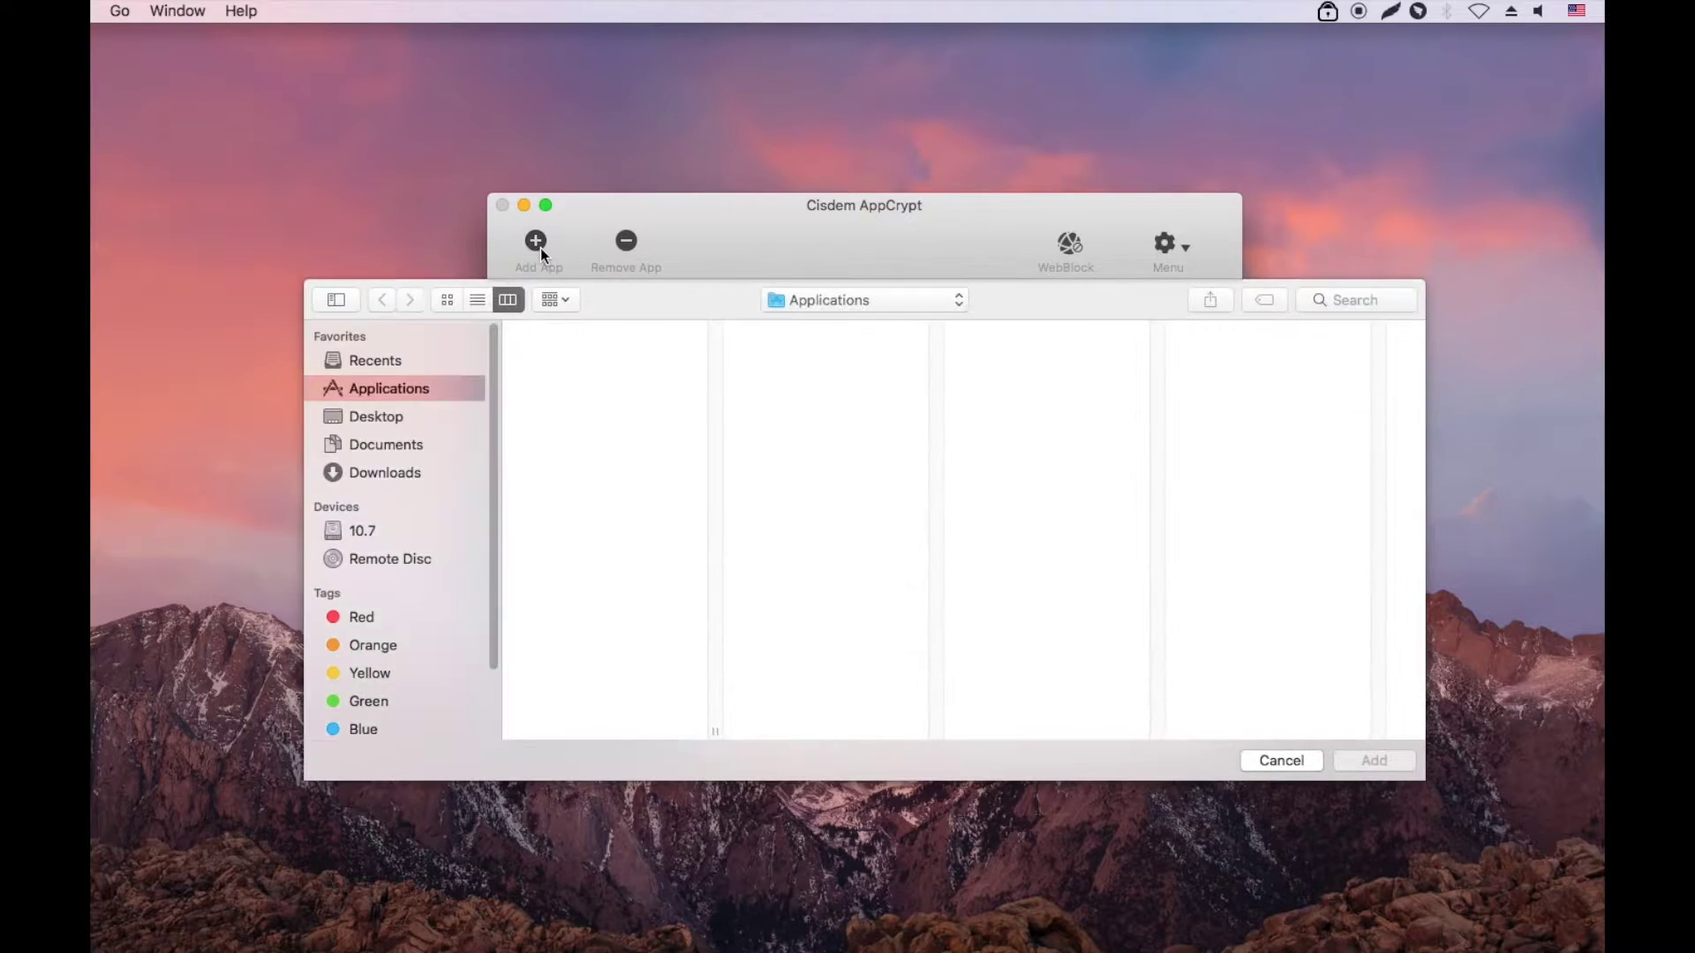
# Pick Photos, Notes and Safari in Applications and add them as locked apps
pyautogui.moveTo(717, 362); pyautogui.dragTo(724, 614)
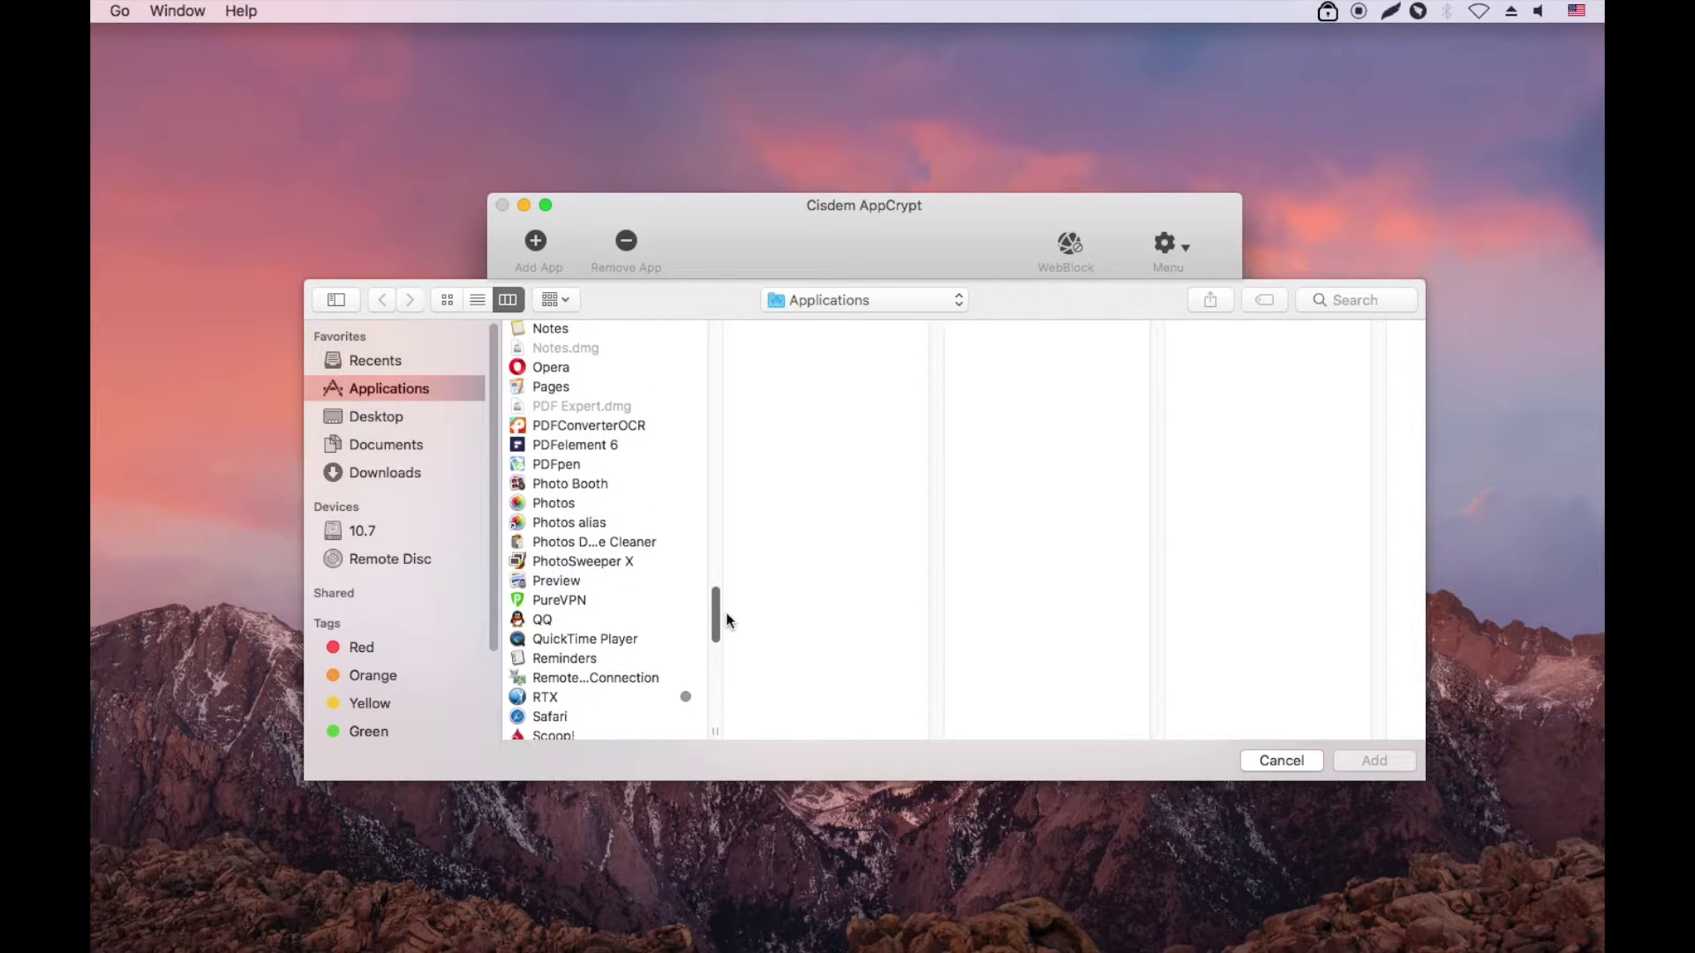
pyautogui.click(569, 505)
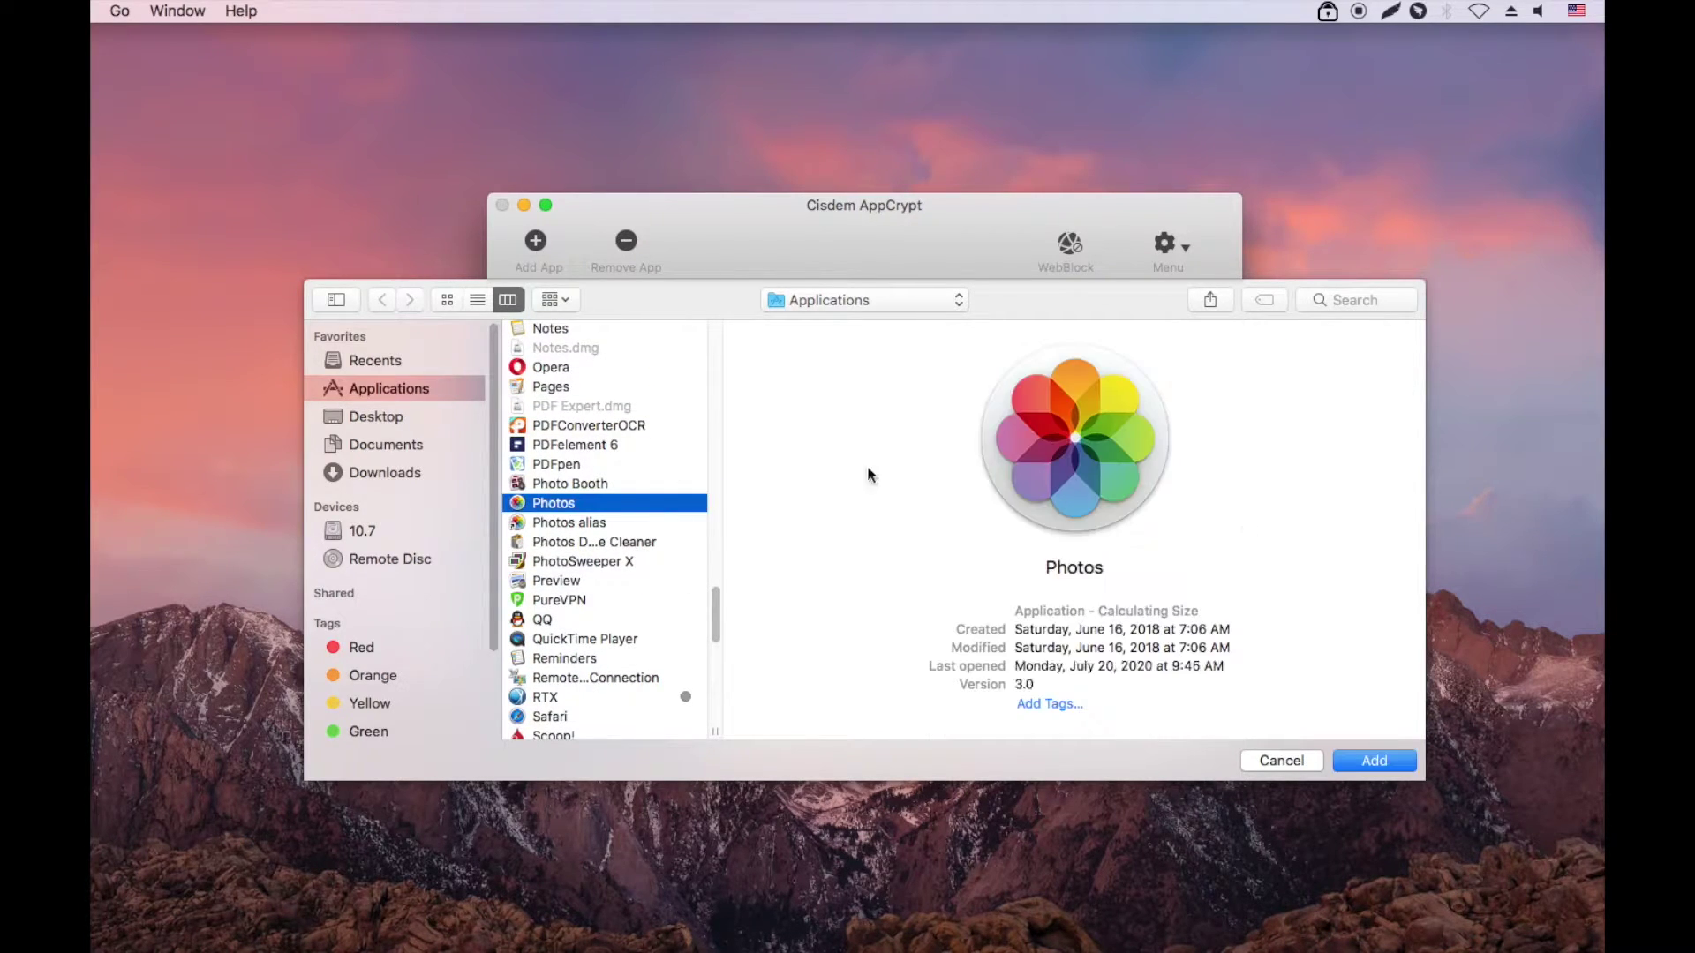
pyautogui.keyDown('super'); pyautogui.click(565, 331); pyautogui.keyUp('super')
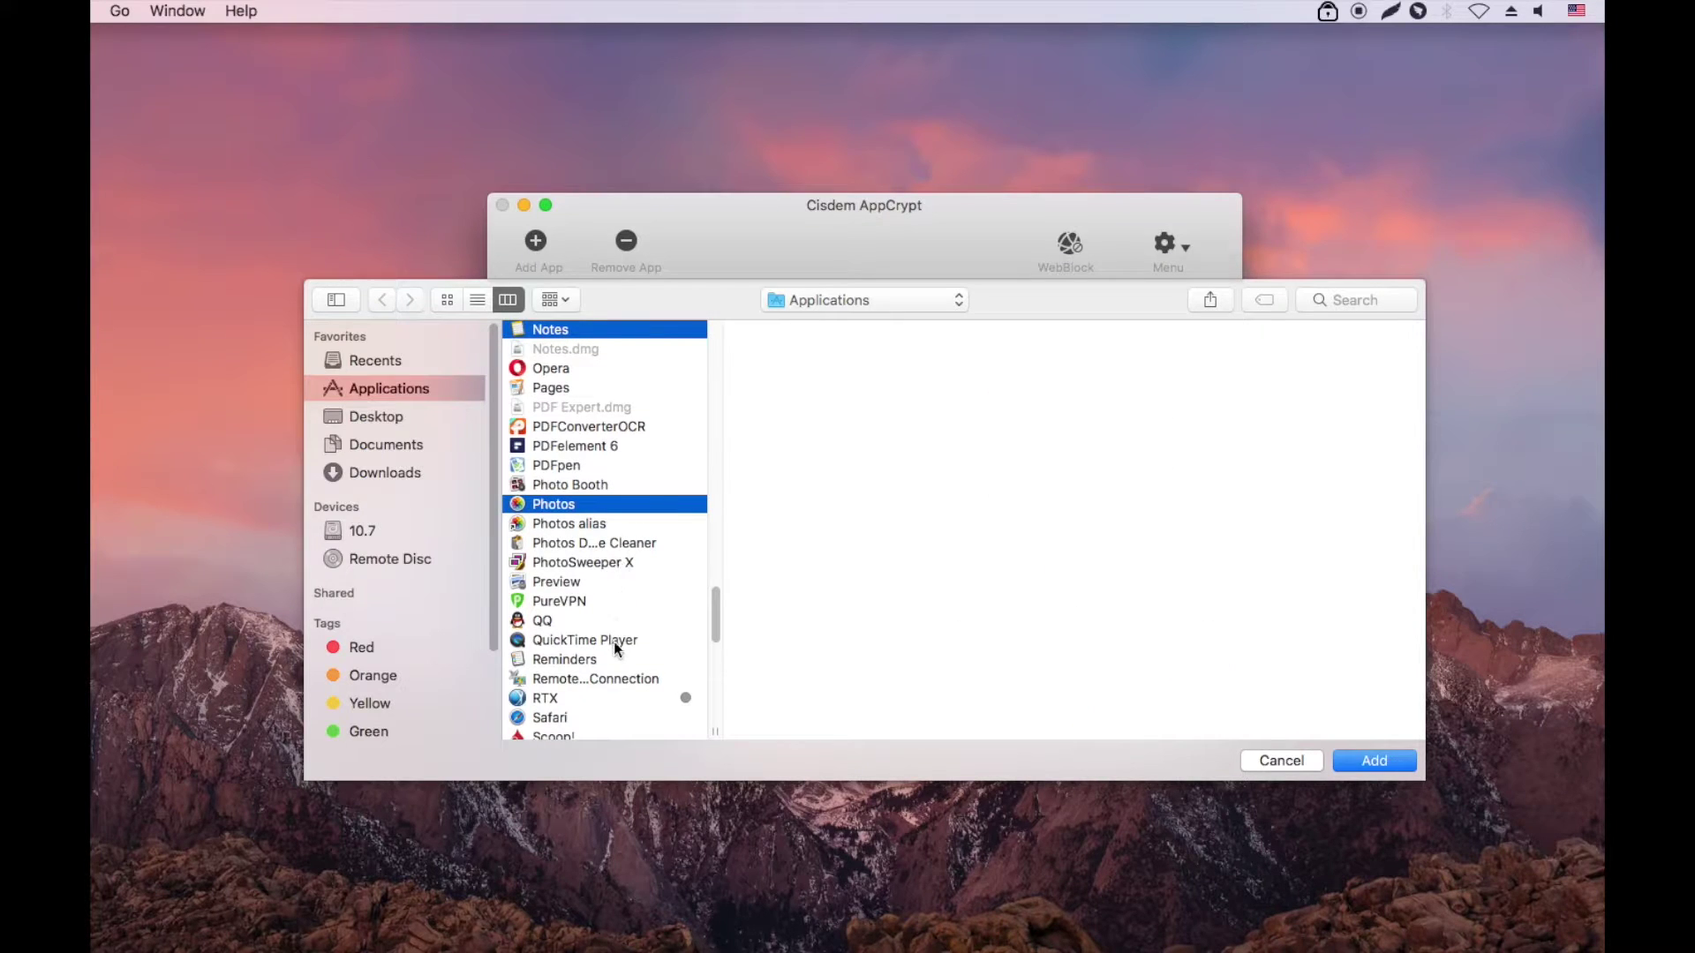
pyautogui.keyDown('super'); pyautogui.click(590, 716); pyautogui.keyUp('super')
pyautogui.click(1351, 763)
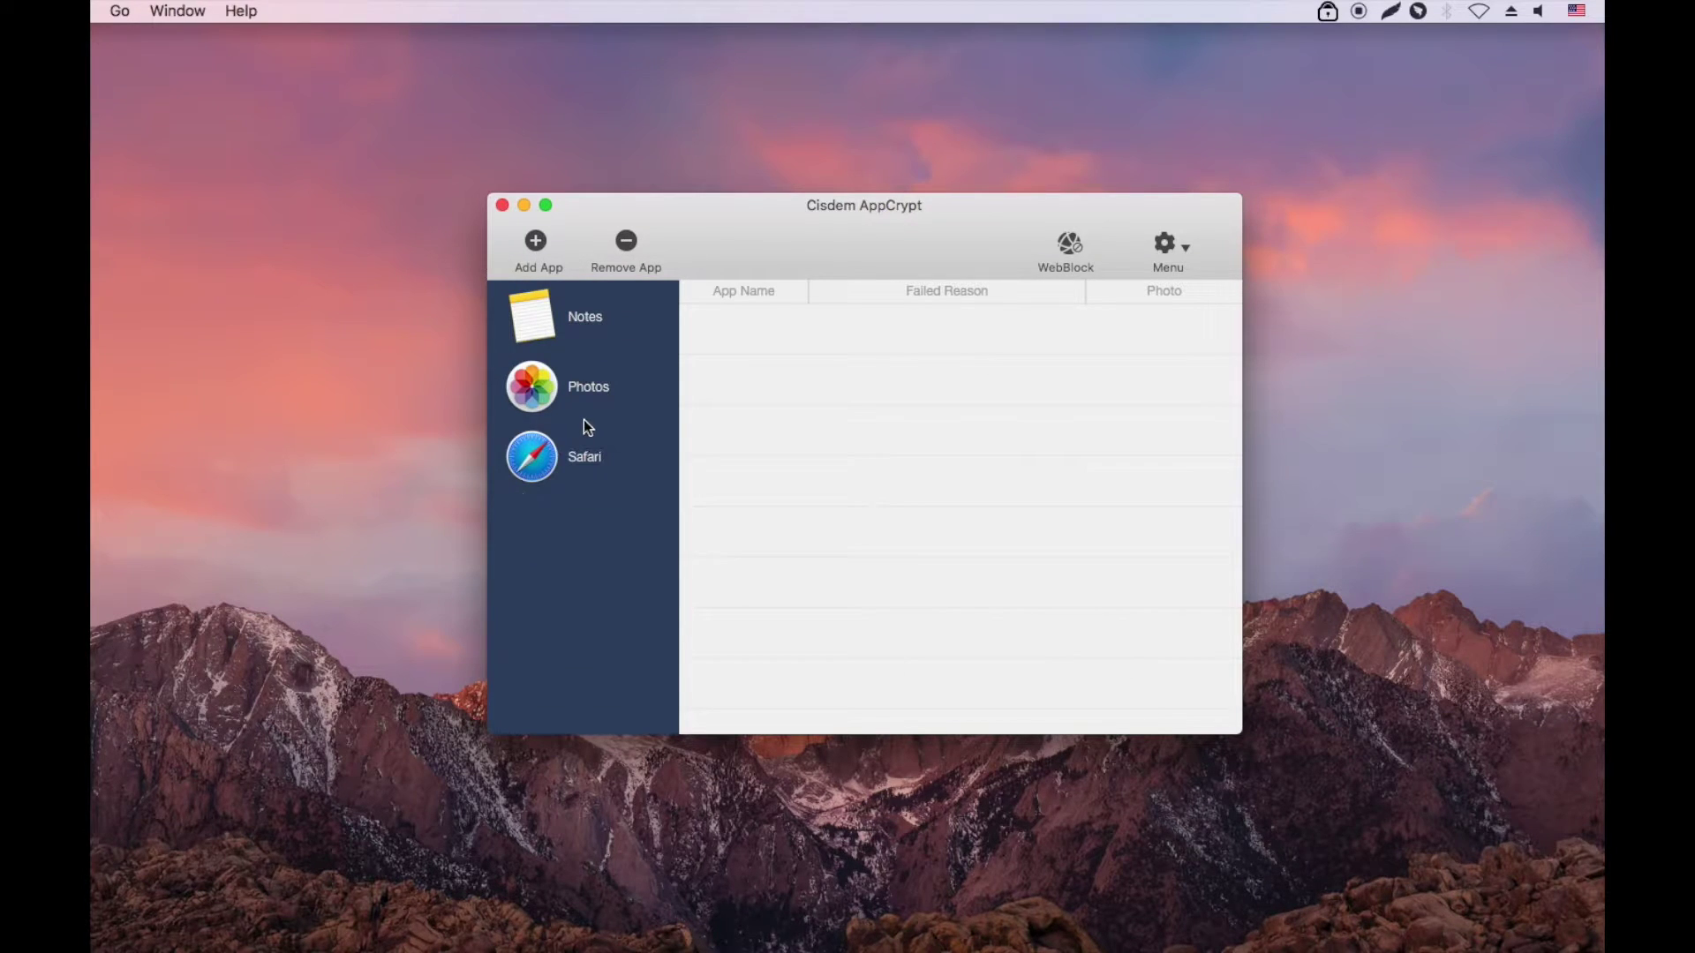
# Move the AppCrypt window aside and launch Photos to test the lock
pyautogui.moveTo(713, 278); pyautogui.dragTo(846, 311)
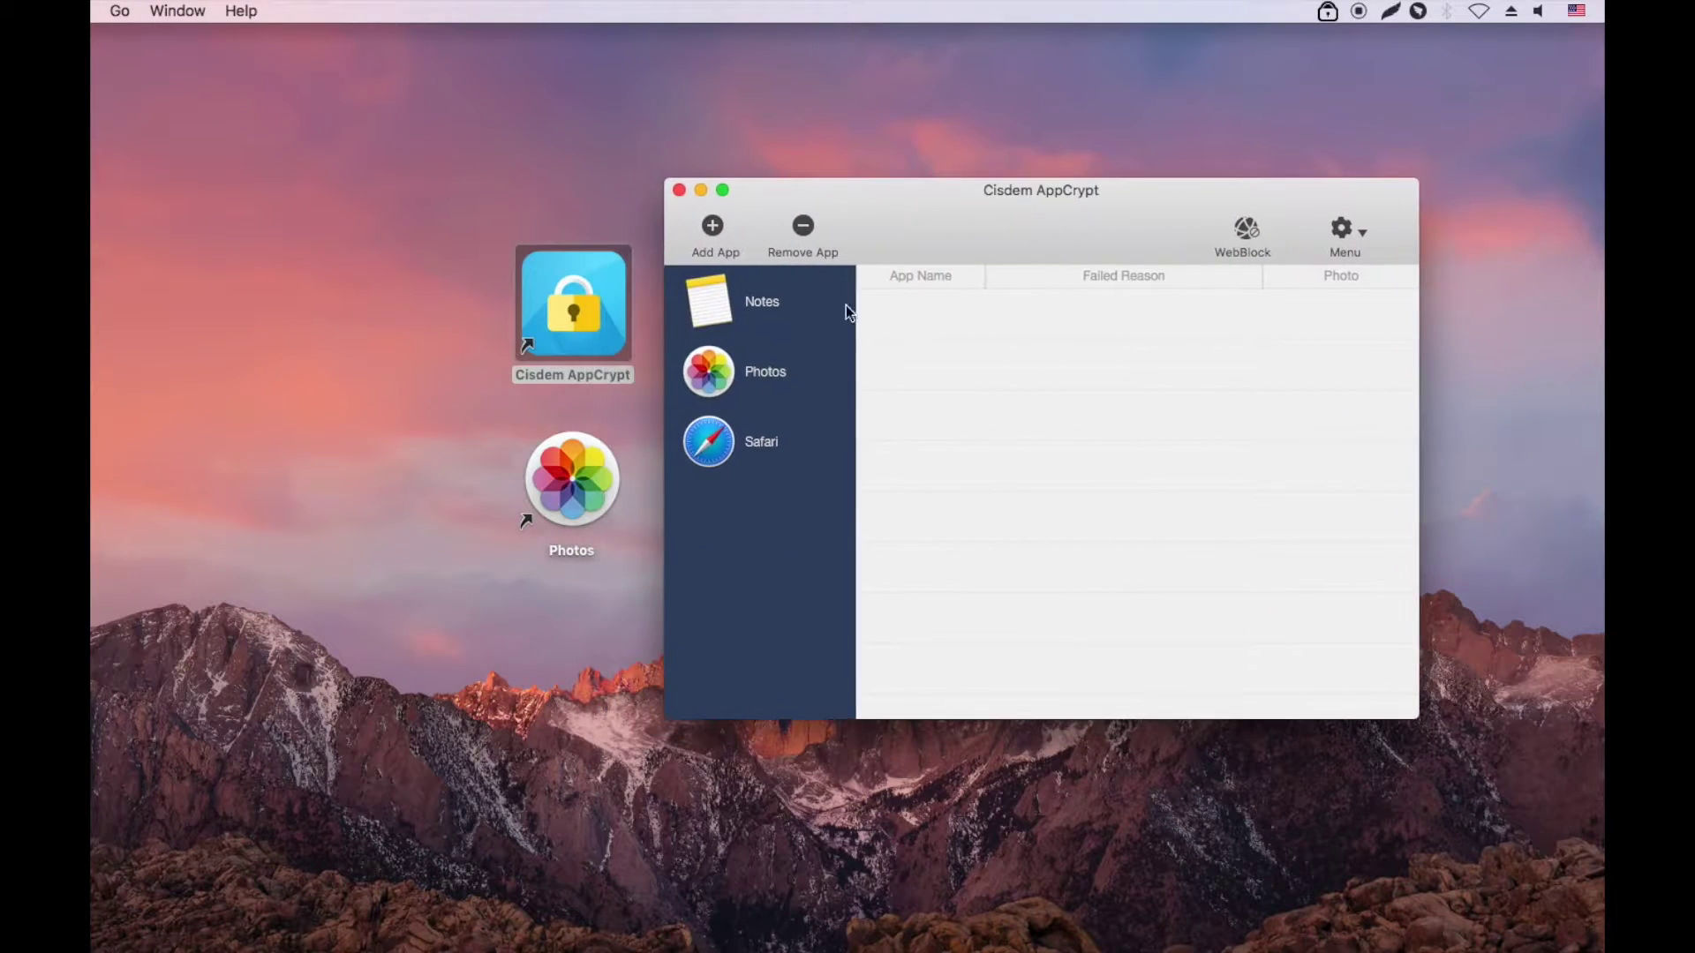
pyautogui.doubleClick(581, 473)
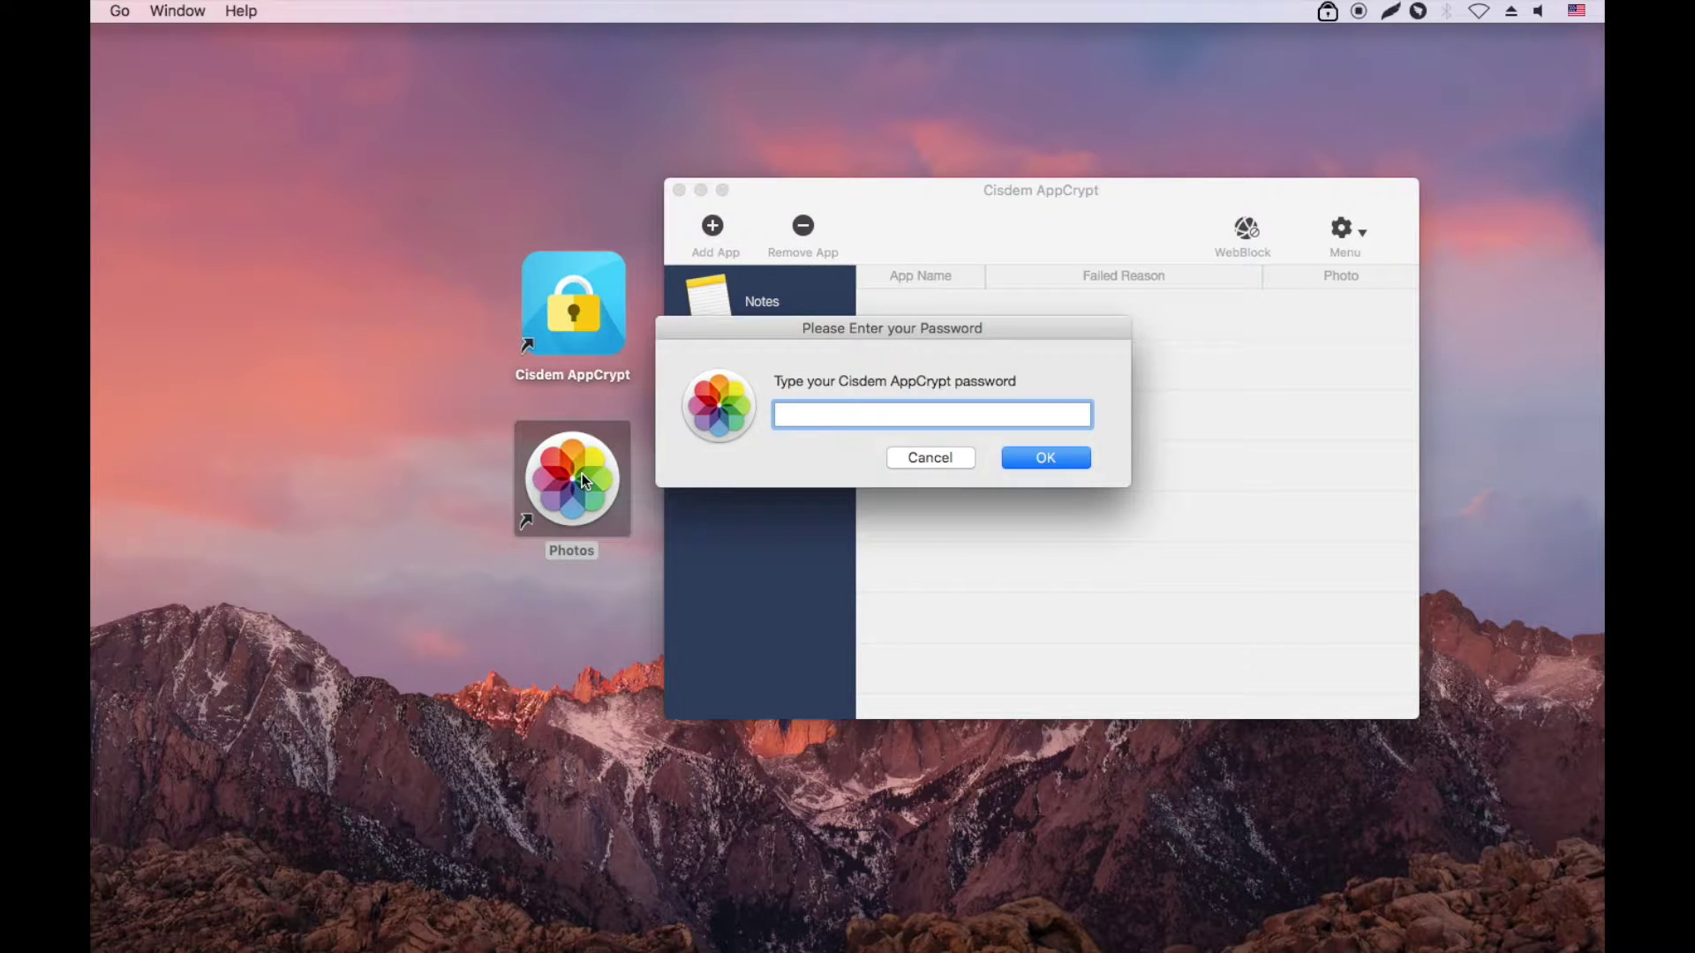
pyautogui.click(699, 190)
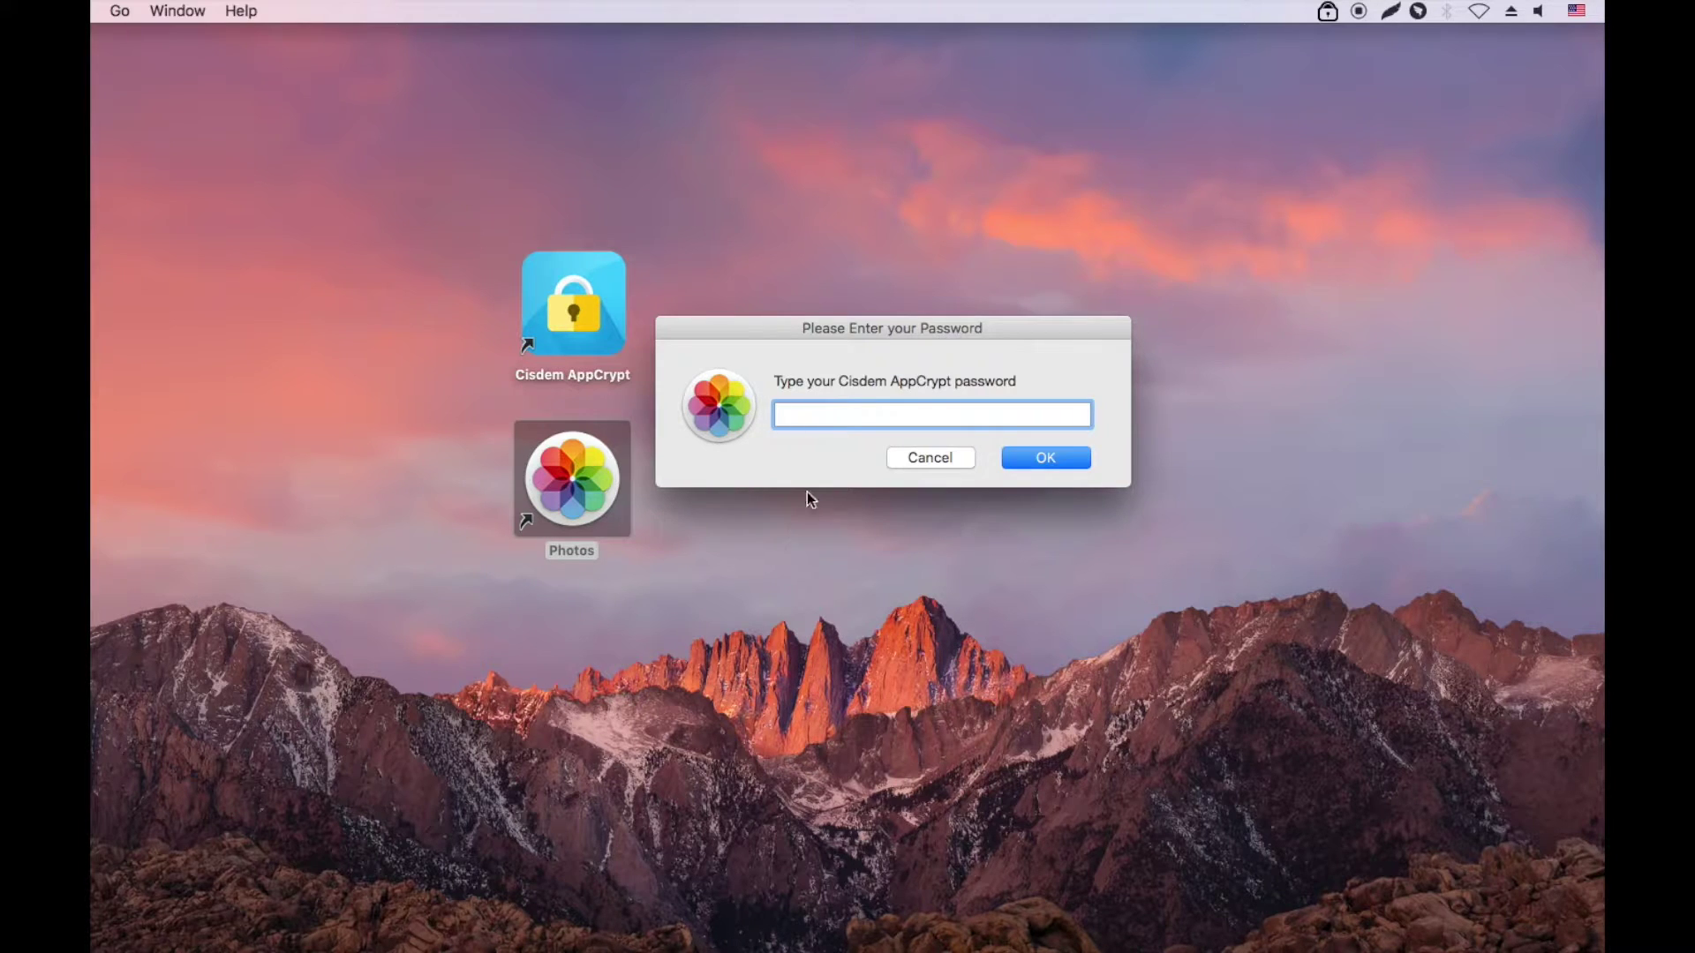
# Answer the AppCrypt password prompt, retrying after a rejected attempt, to open Photos
pyautogui.write('•')
pyautogui.click(1037, 459)
pyautogui.write('***')
pyautogui.click(1056, 458)
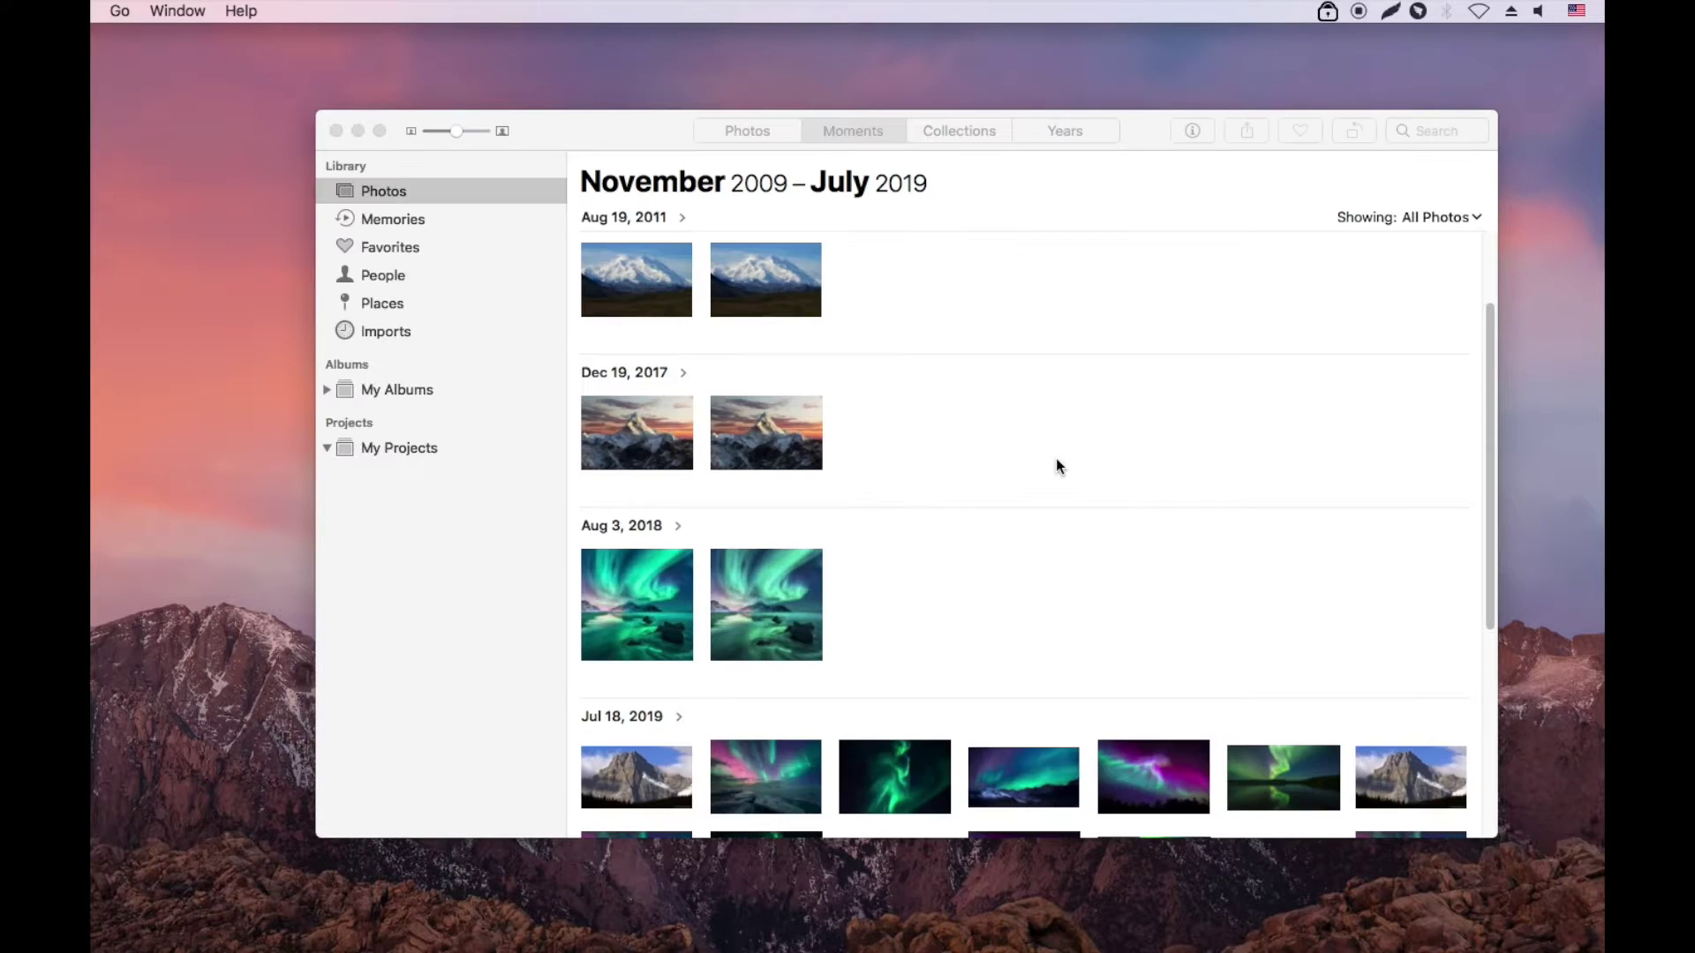
# Close Photos and unlock the AppCrypt main window with the password
pyautogui.click(359, 131)
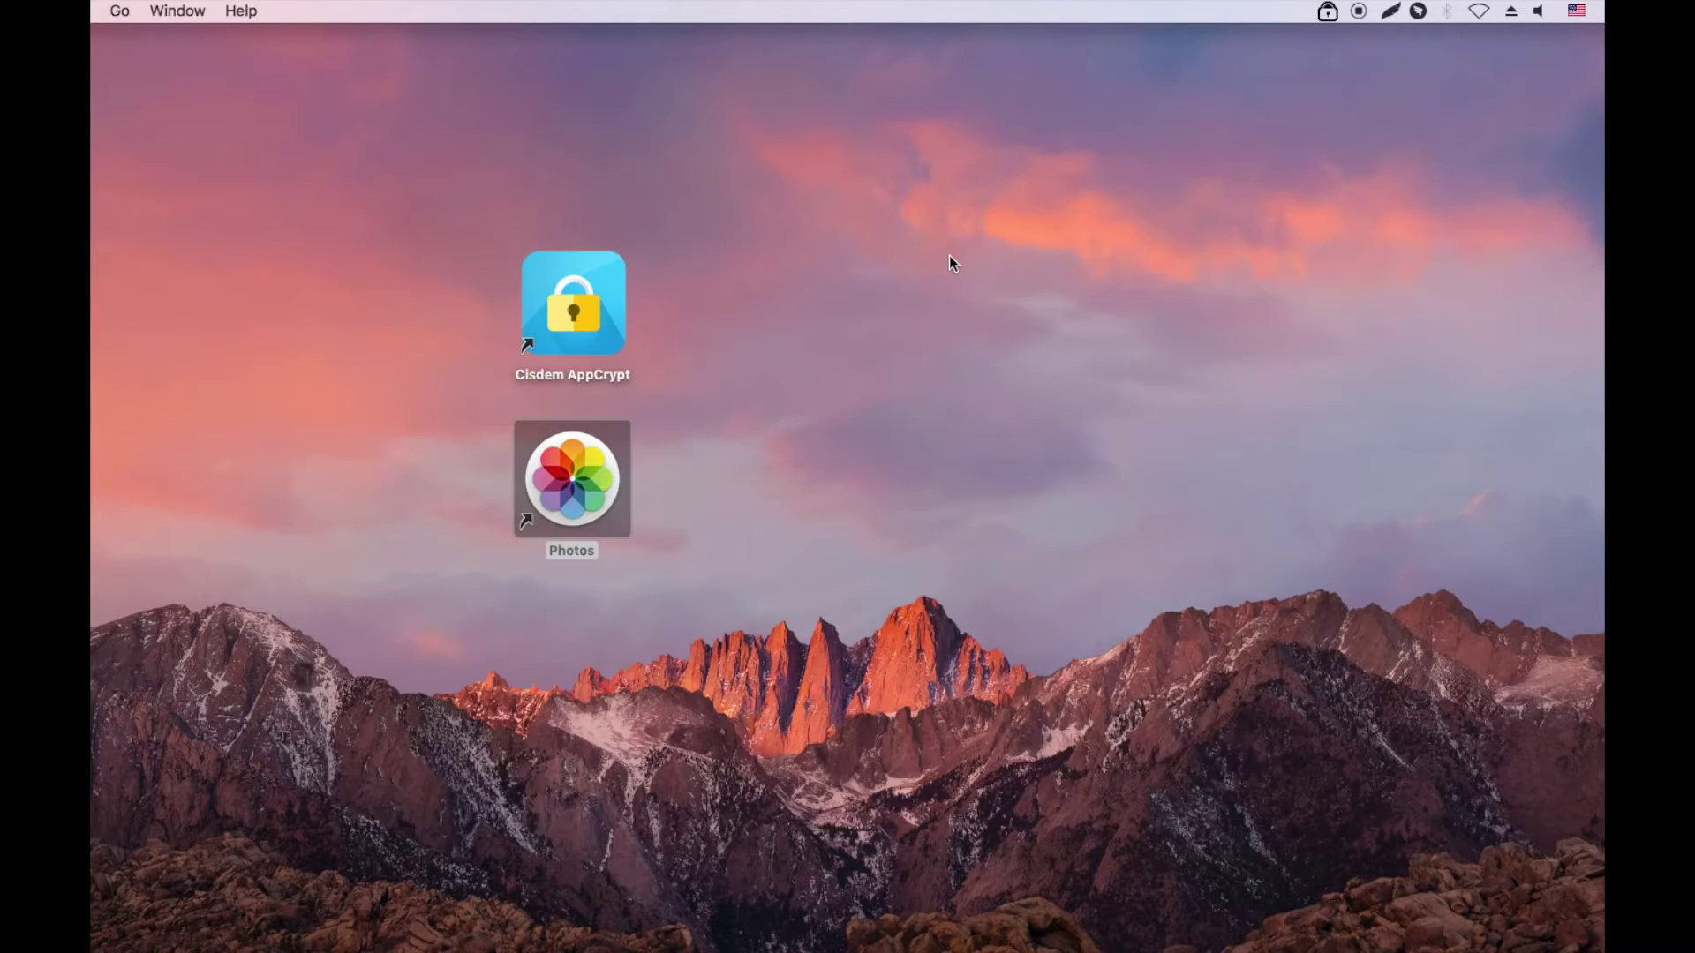
pyautogui.click(1326, 13)
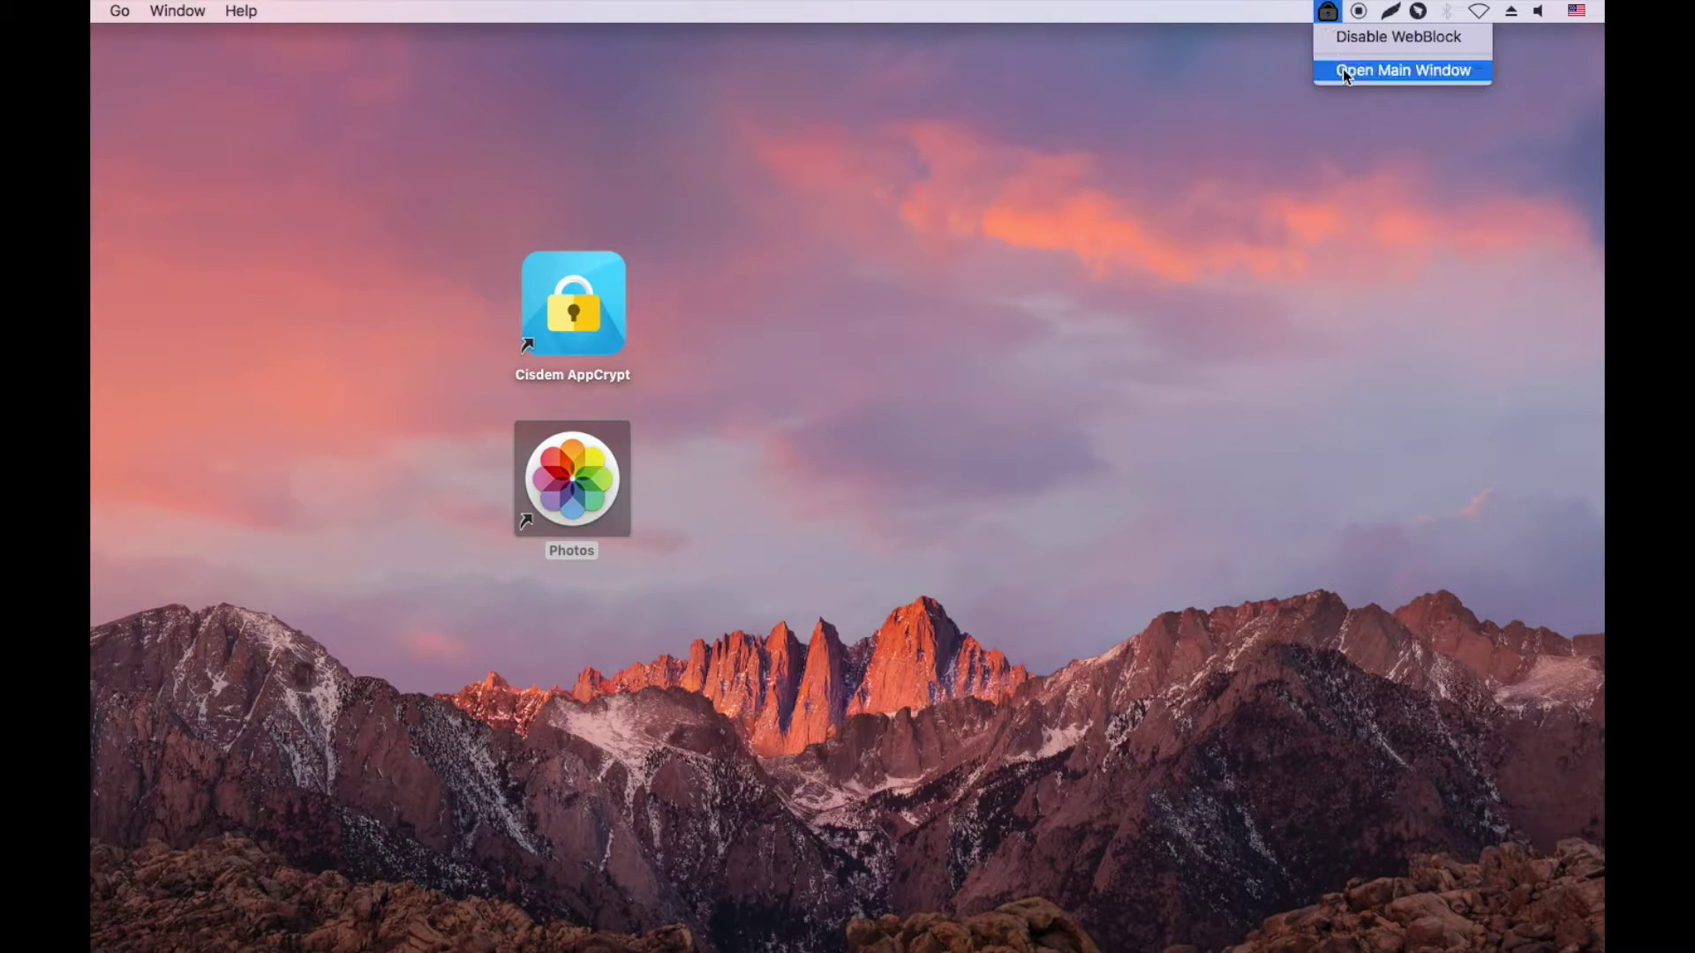
pyautogui.click(1342, 68)
pyautogui.write('•••')
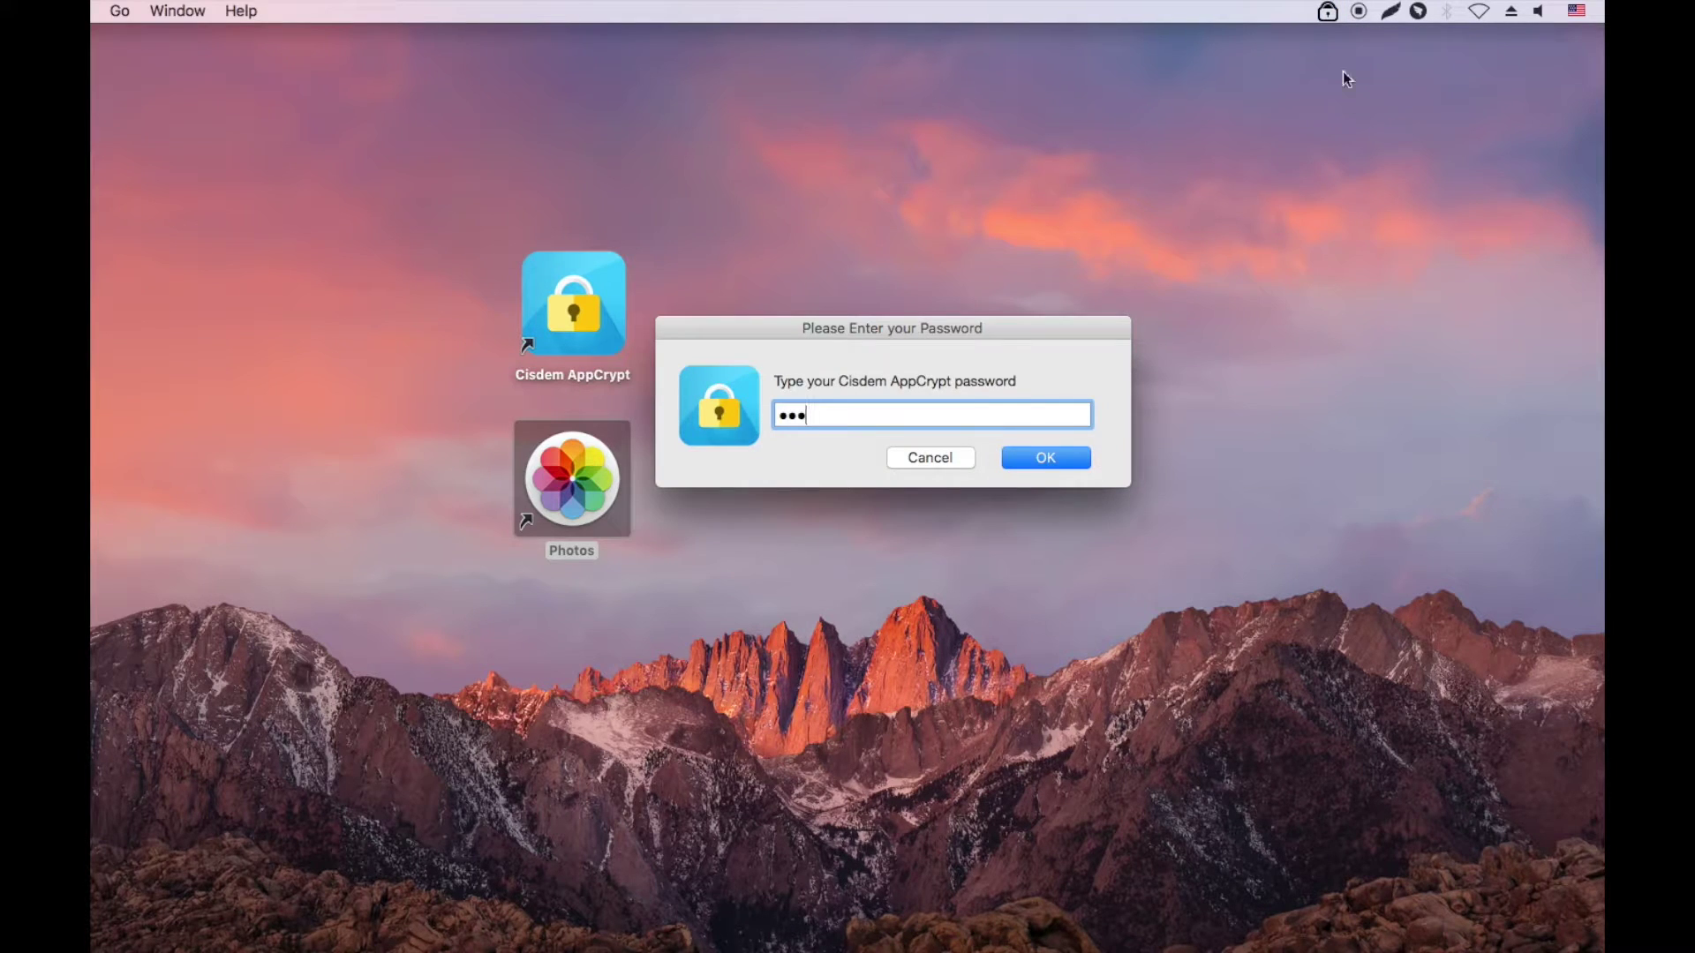
pyautogui.click(1076, 450)
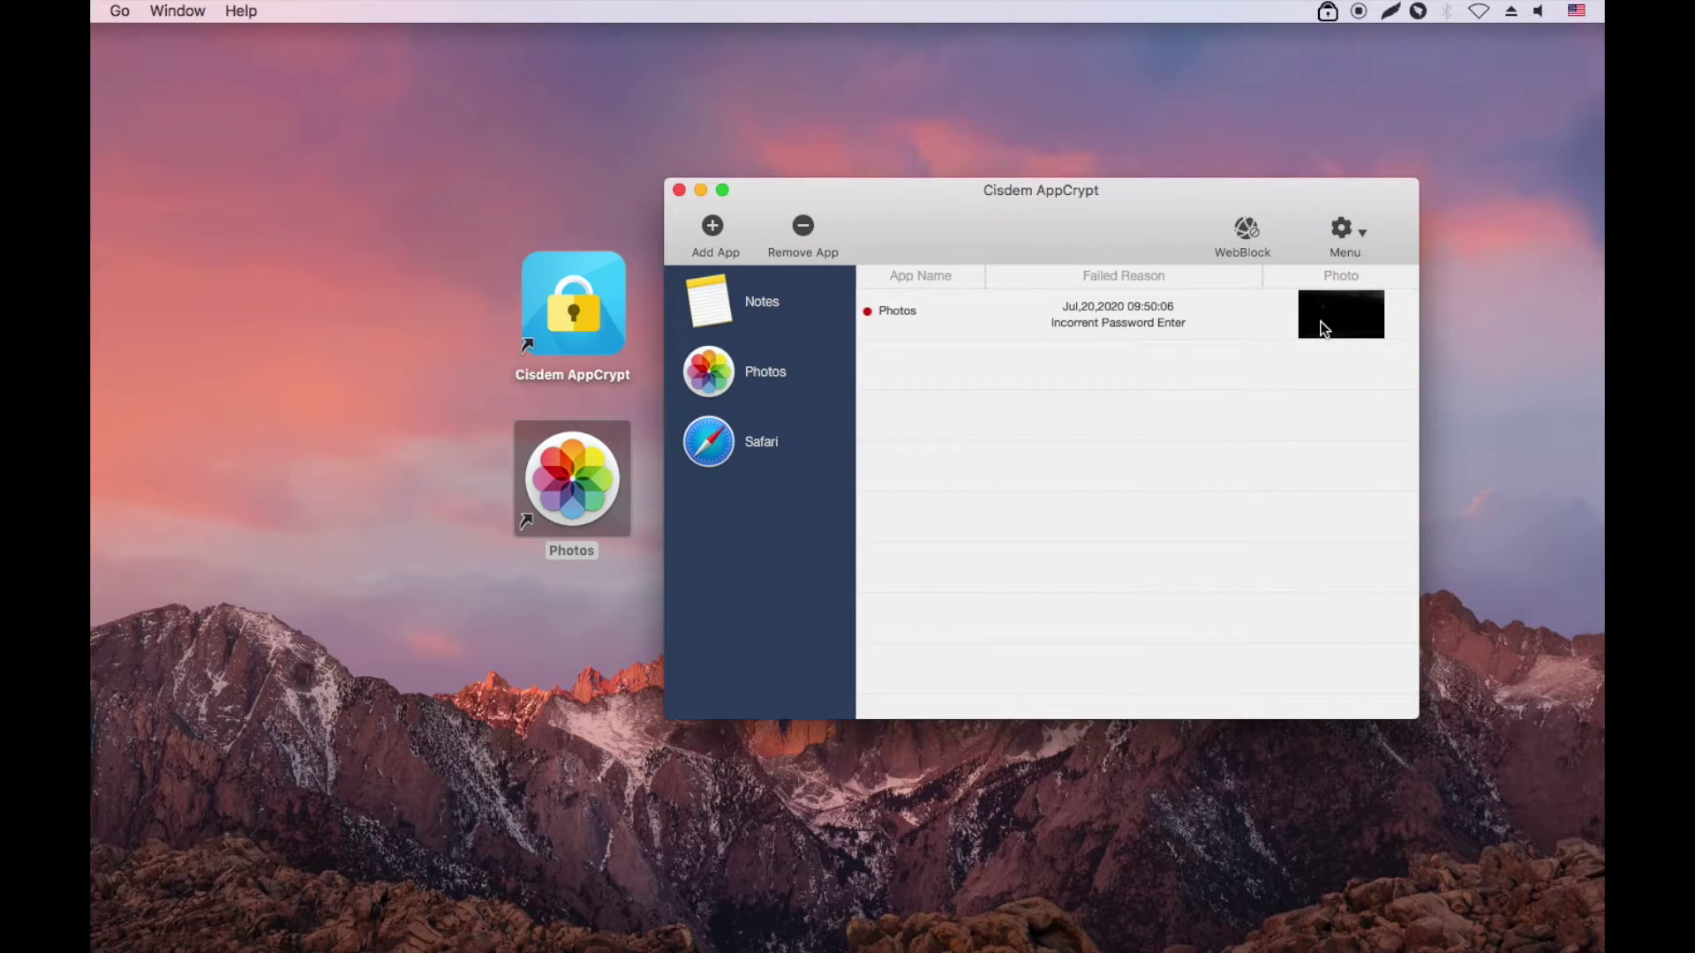
# Delete the Photos failed-attempt entry from the AppCrypt log
pyautogui.click(1269, 316)
pyautogui.rightClick(1226, 320)
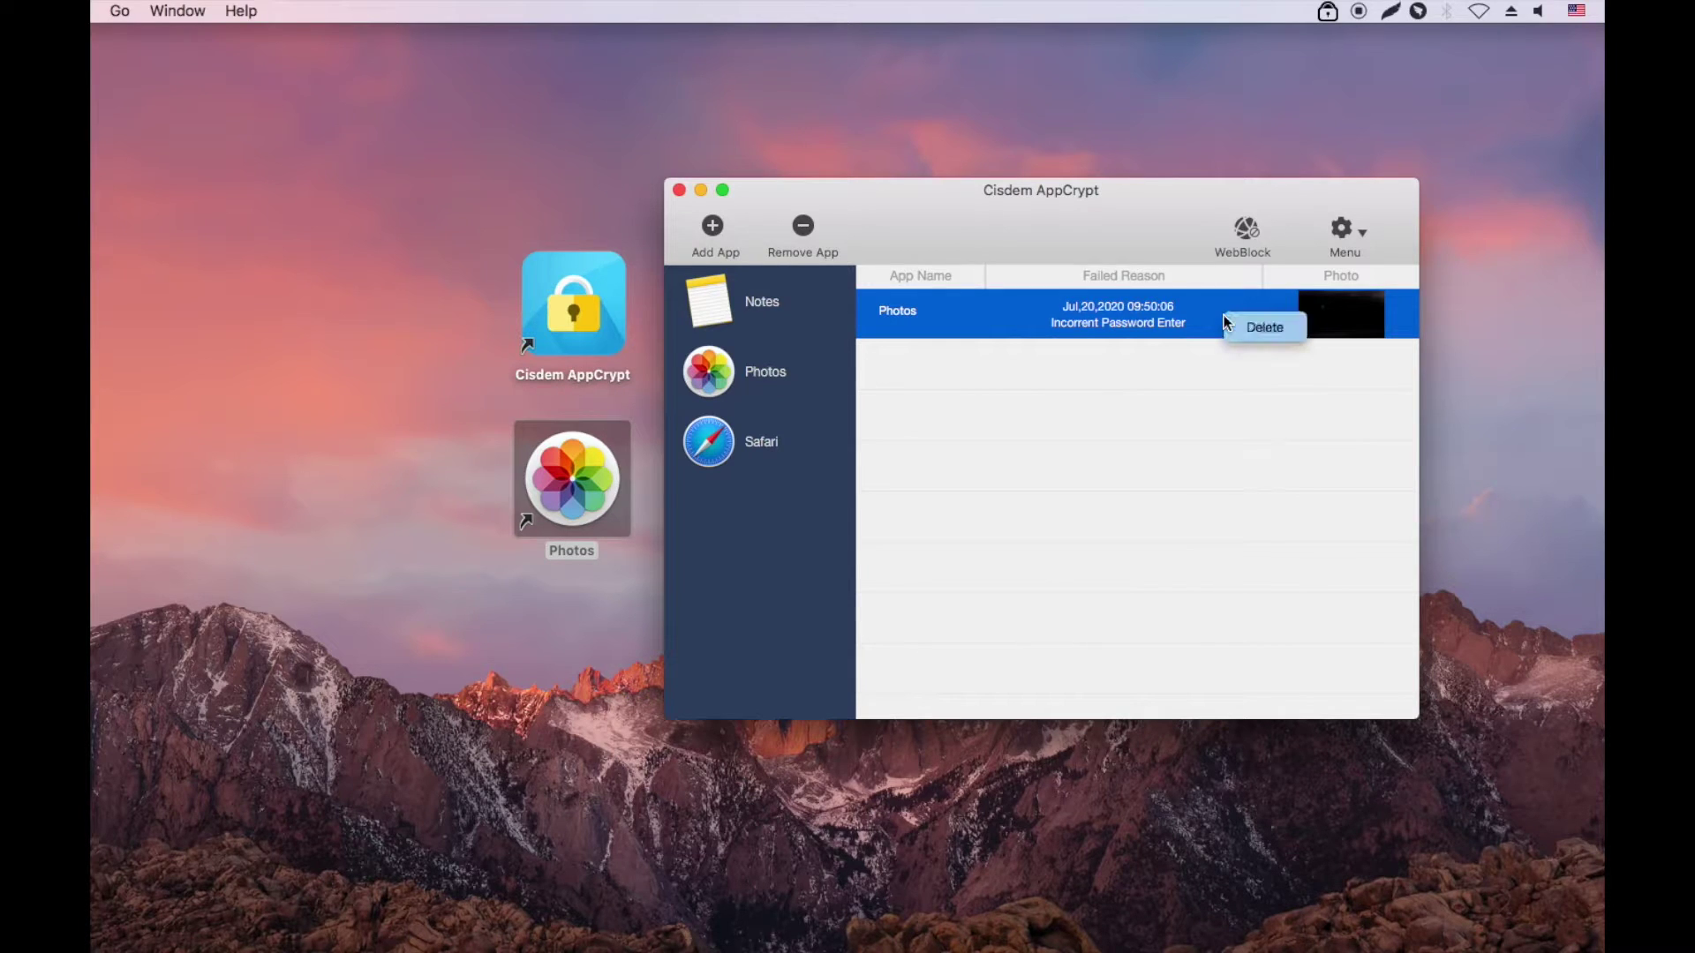
pyautogui.click(1245, 326)
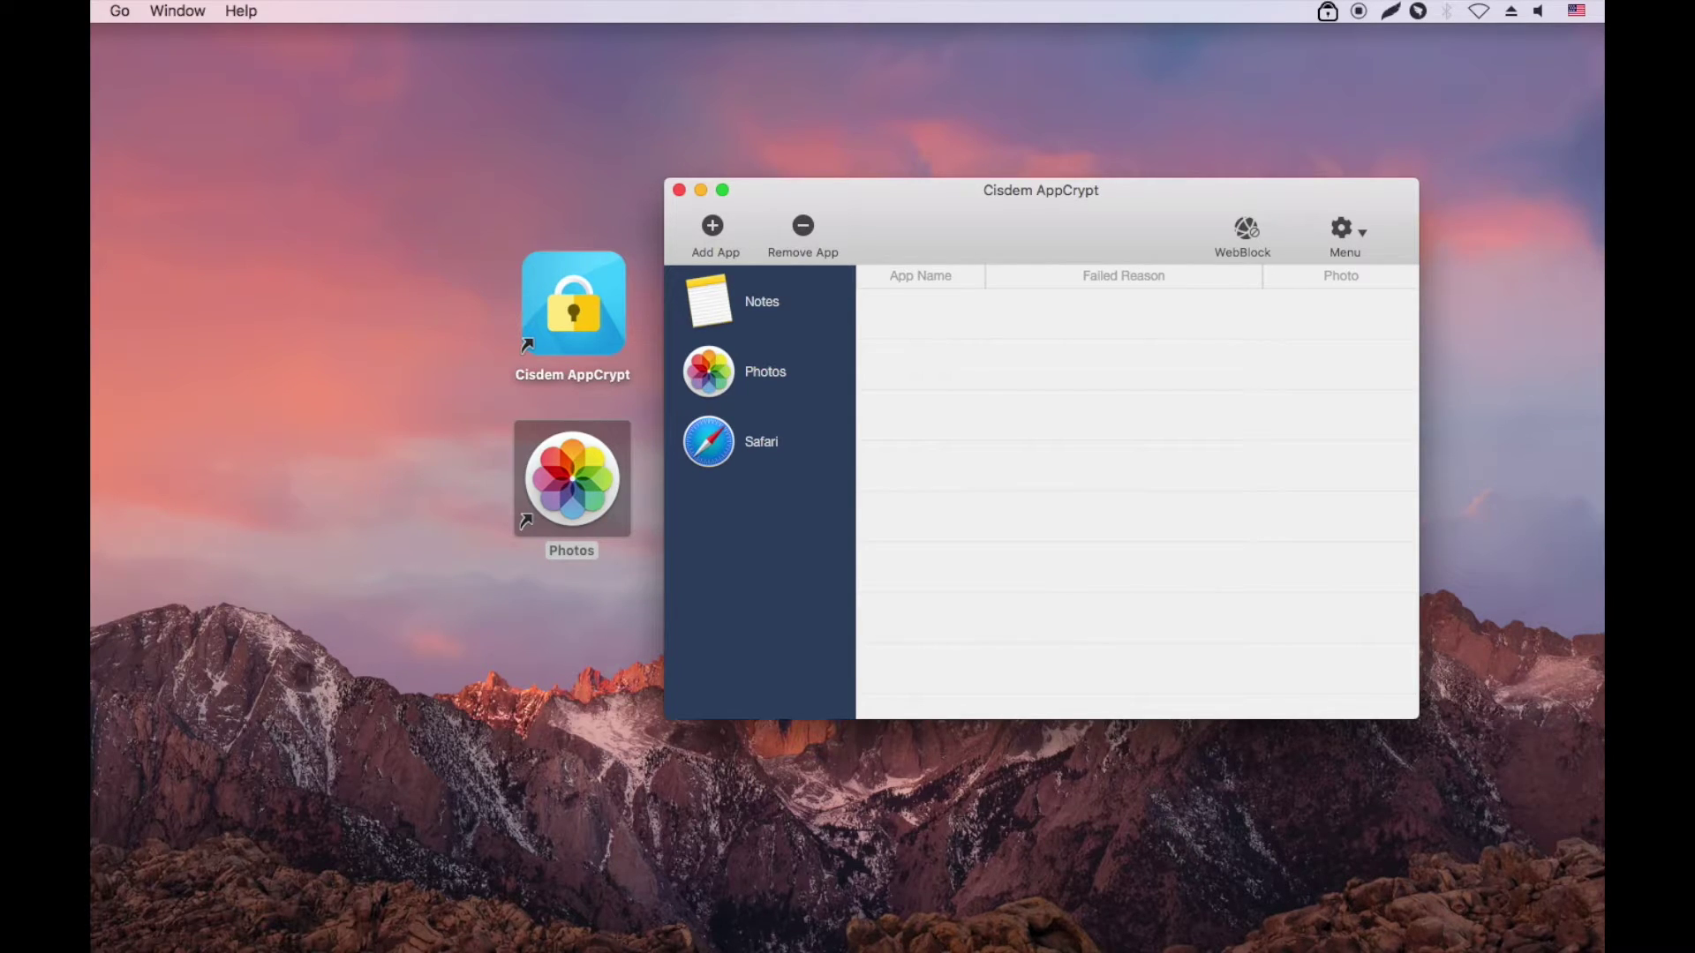
# Remove Photos from protected apps, verify it opens without a password, then select Safari
pyautogui.click(705, 362)
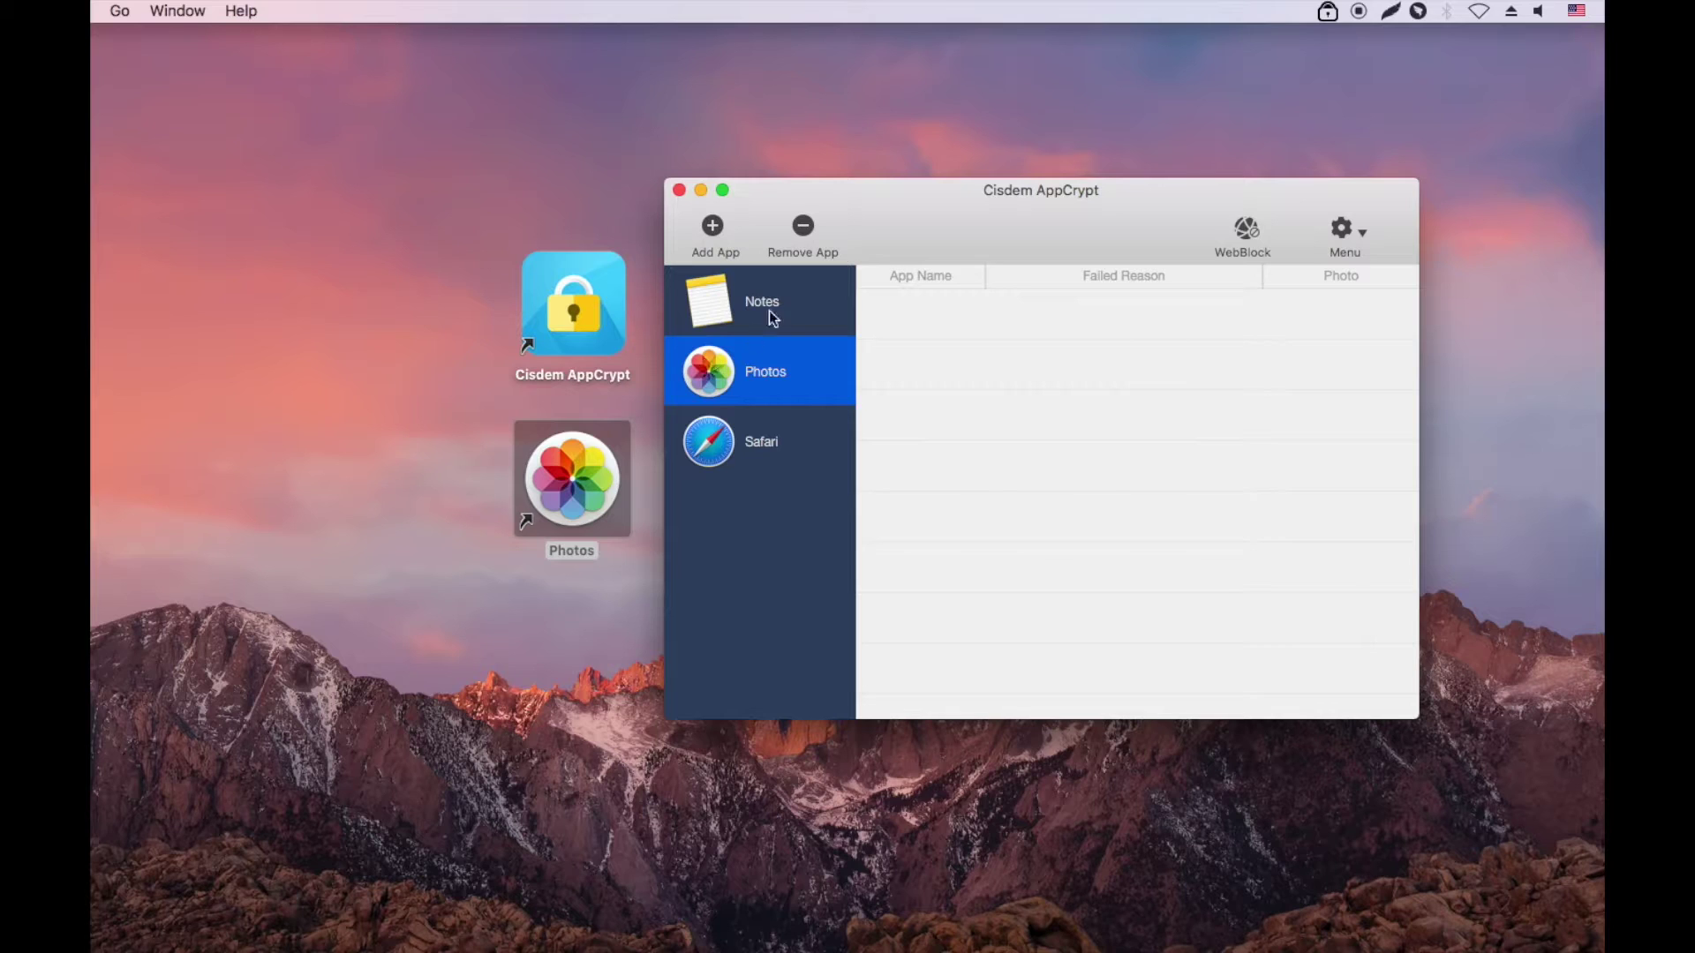
pyautogui.click(802, 231)
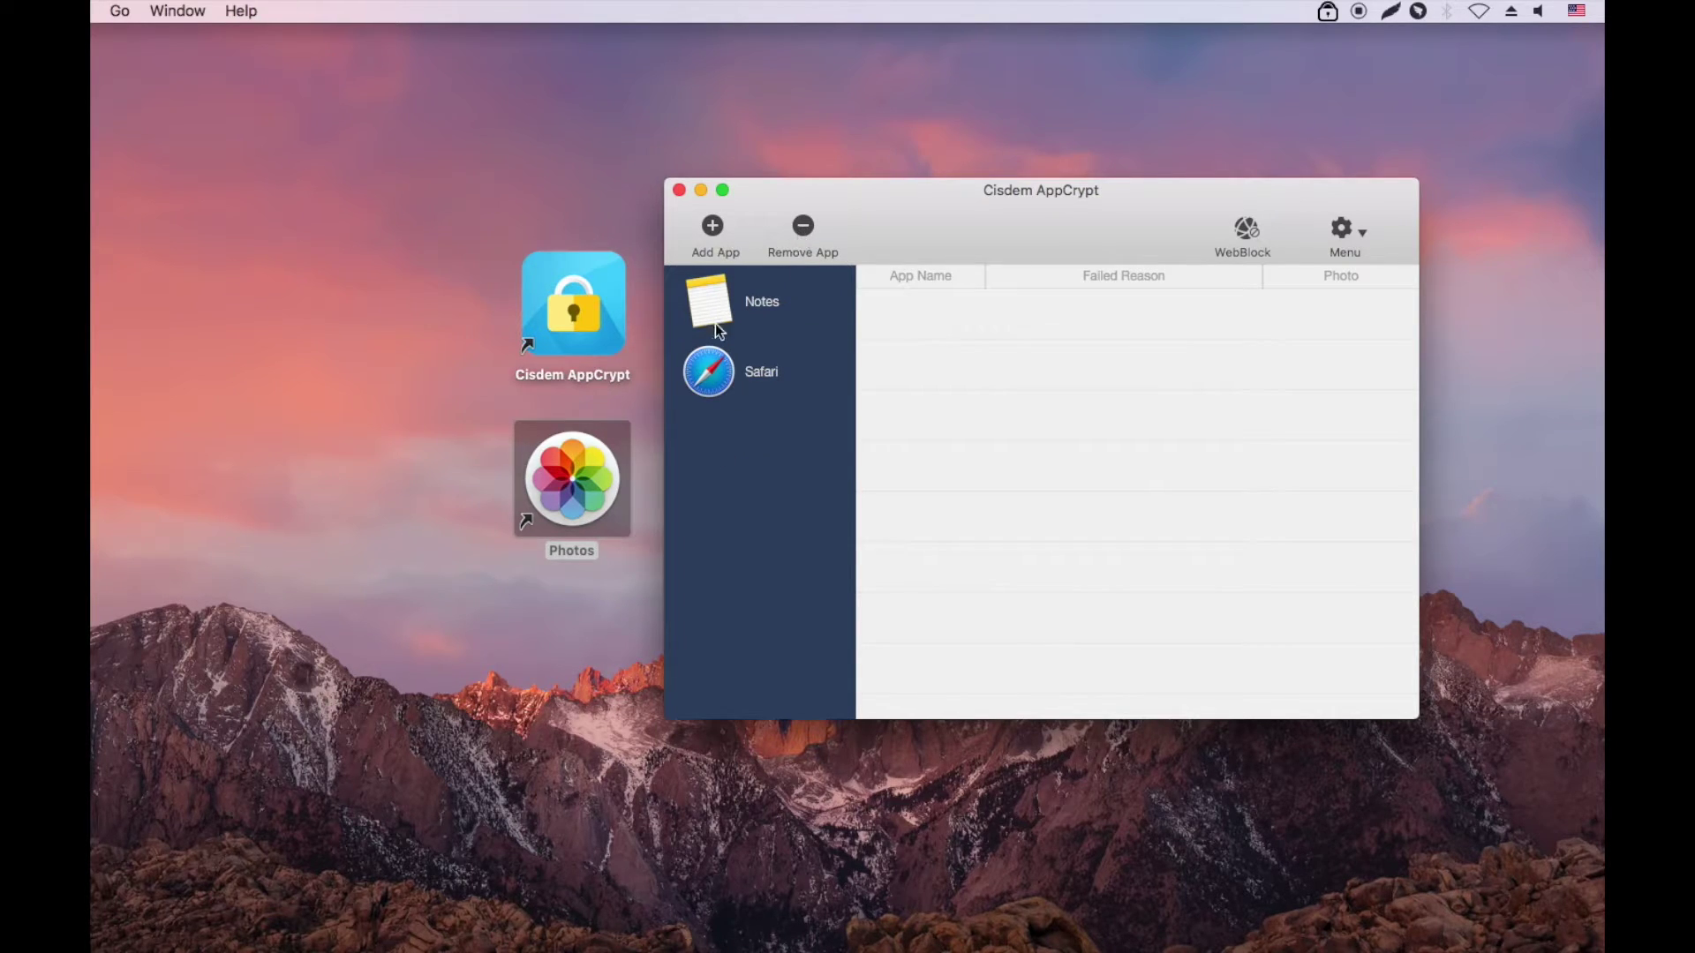
pyautogui.doubleClick(555, 479)
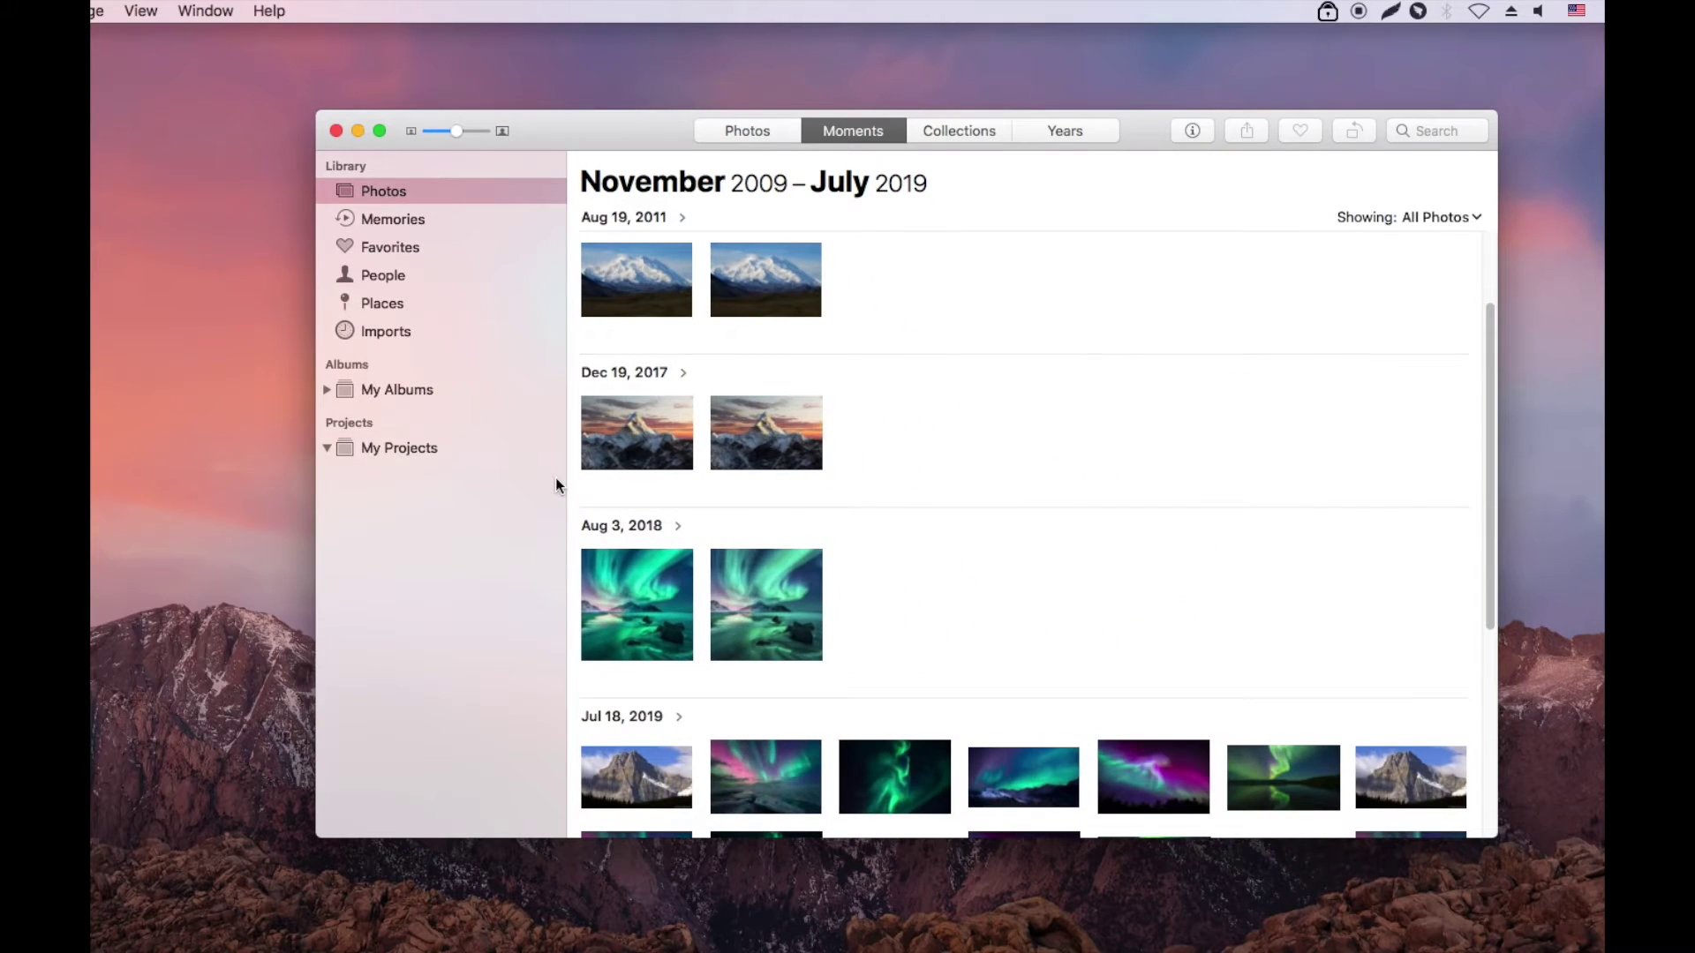
pyautogui.click(336, 130)
pyautogui.click(752, 374)
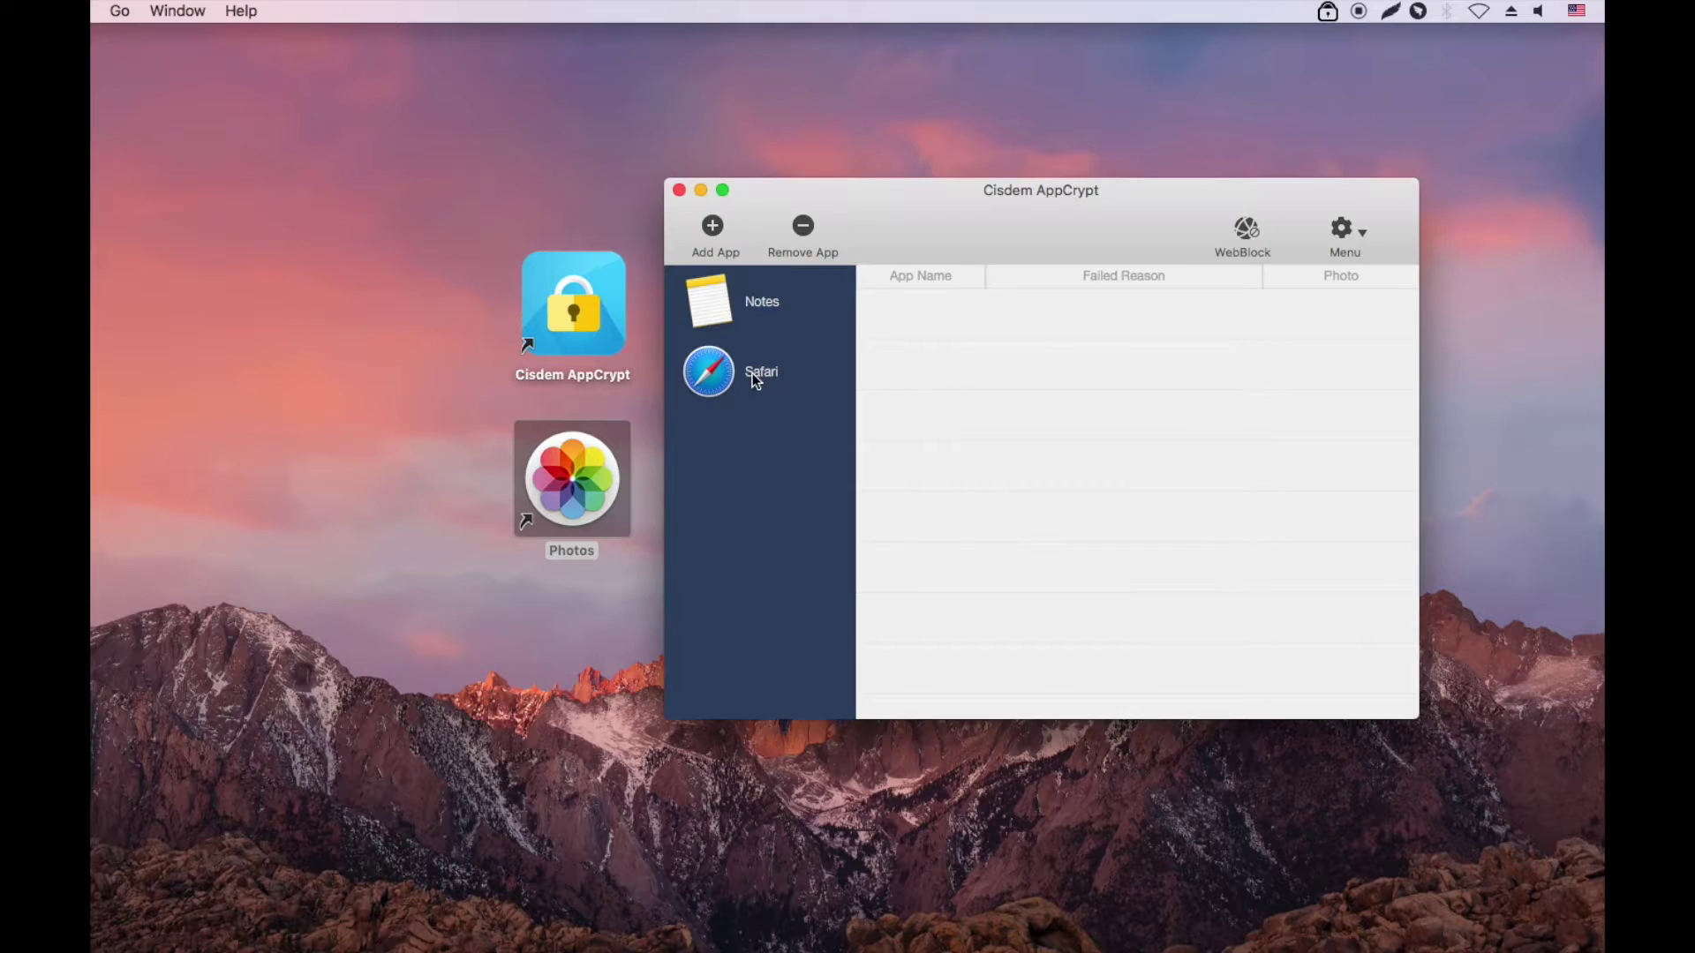
pyautogui.click(753, 375)
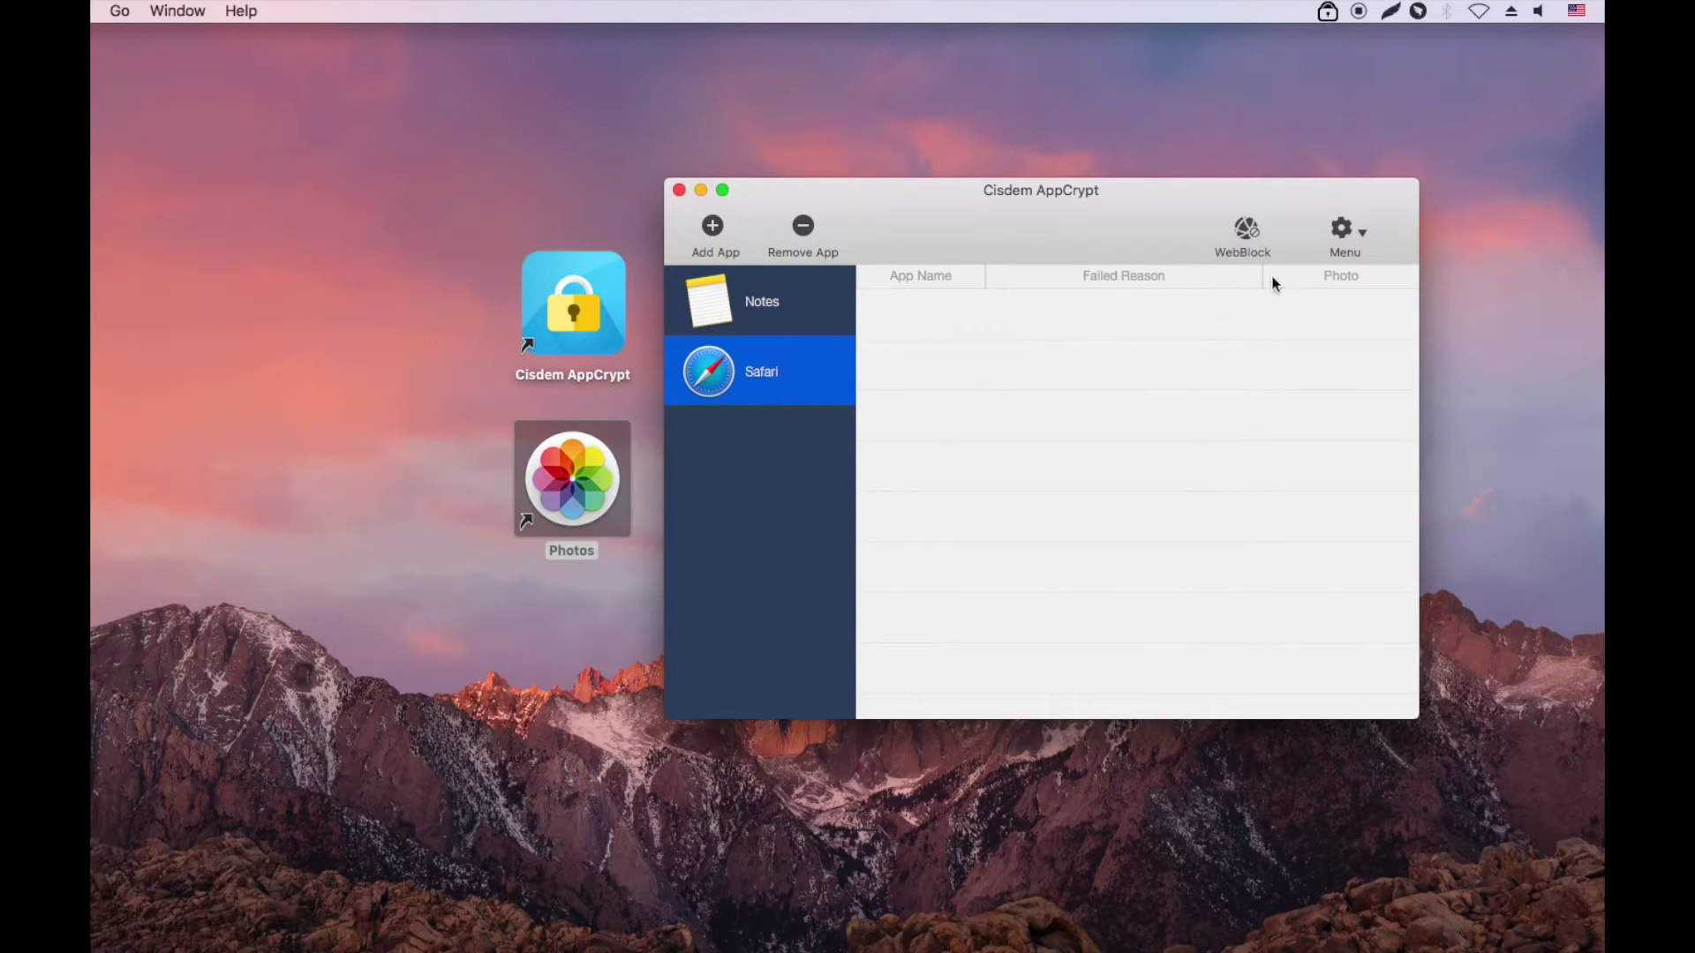
# Go to the Preferences Schedule tab and open the schedule editor for Safari
pyautogui.click(1339, 231)
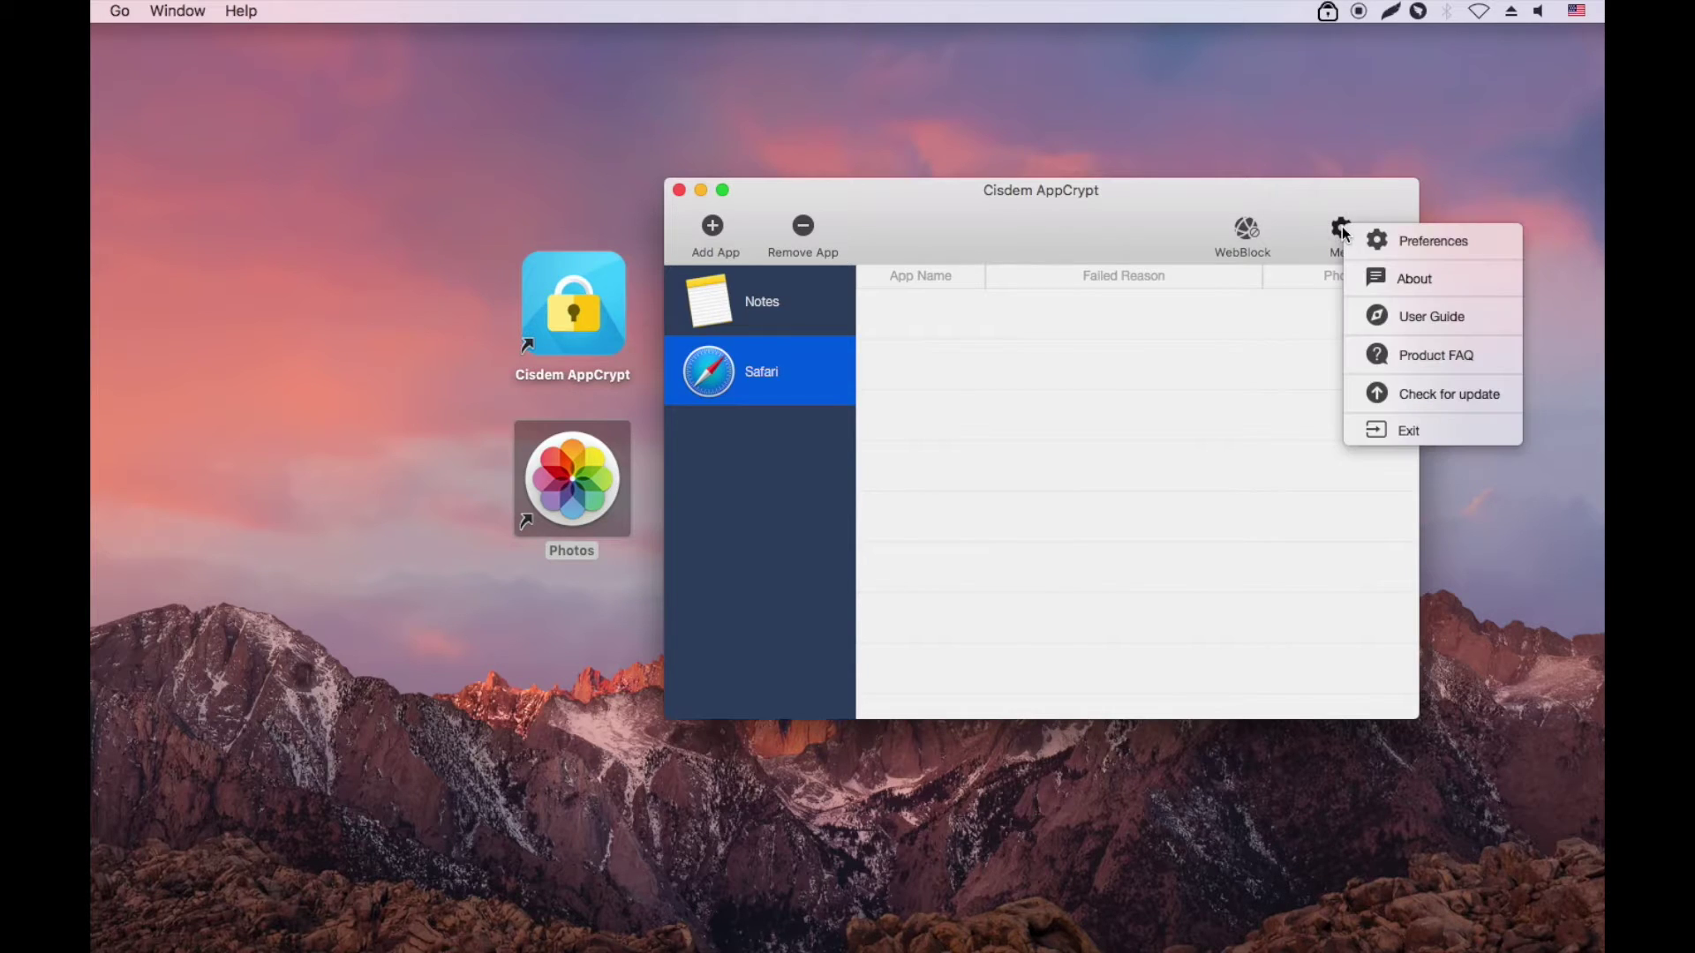
pyautogui.click(1378, 243)
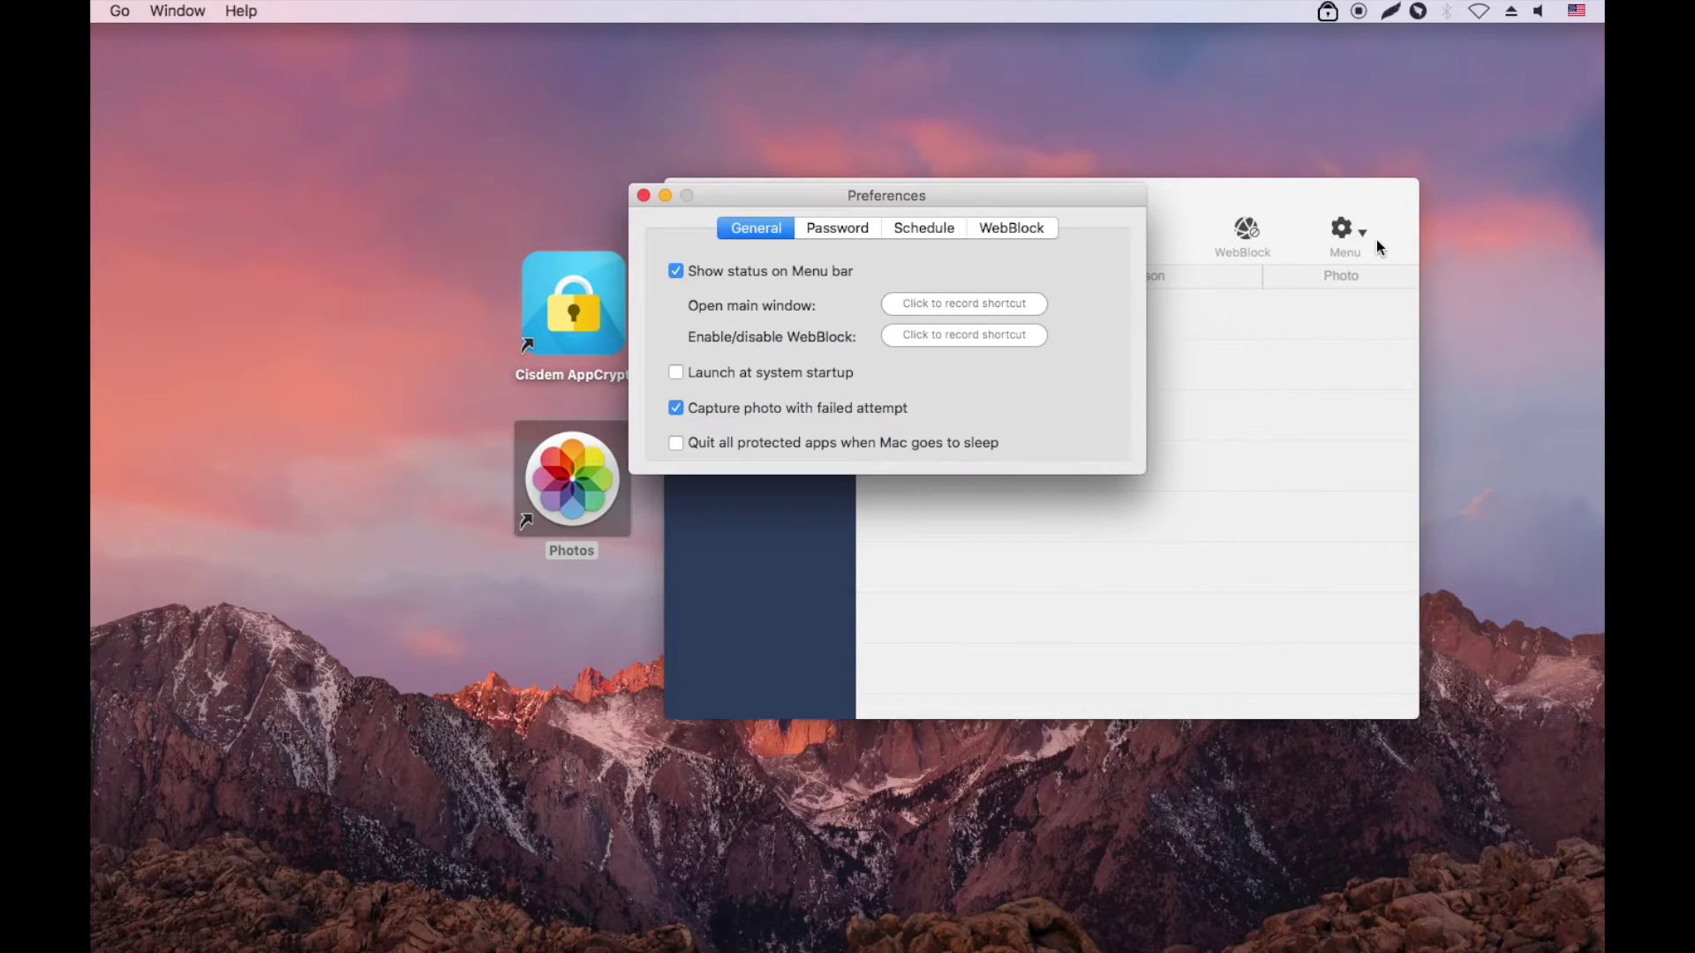
pyautogui.click(934, 229)
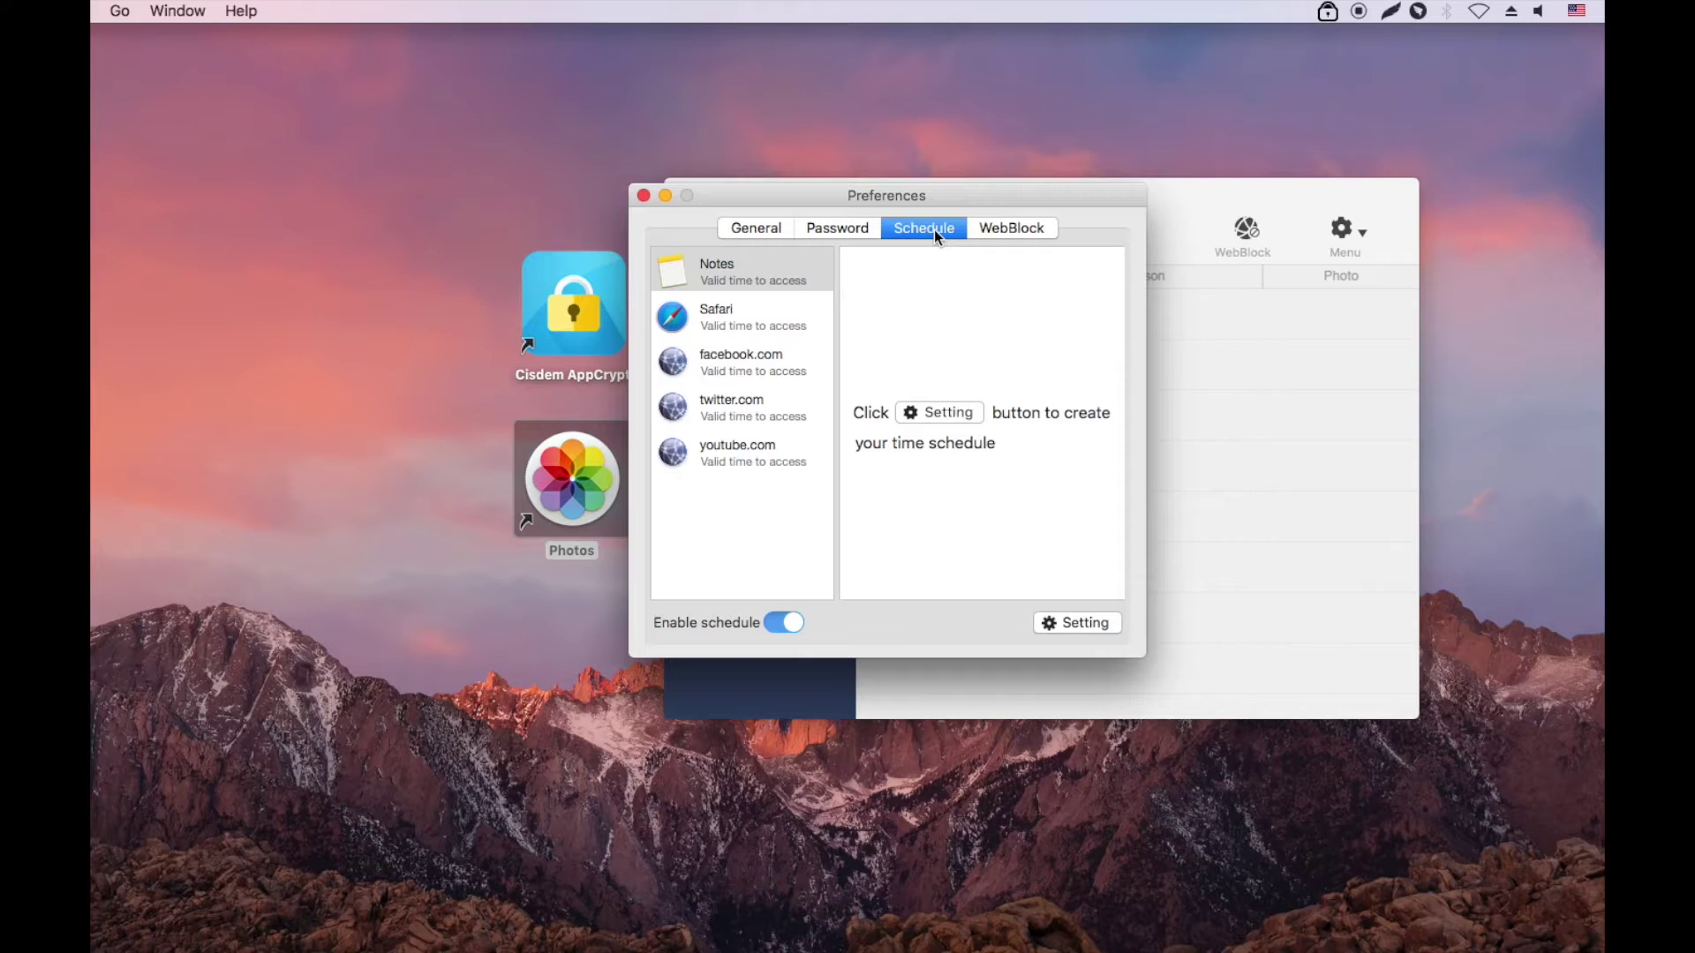
pyautogui.click(742, 300)
pyautogui.click(743, 274)
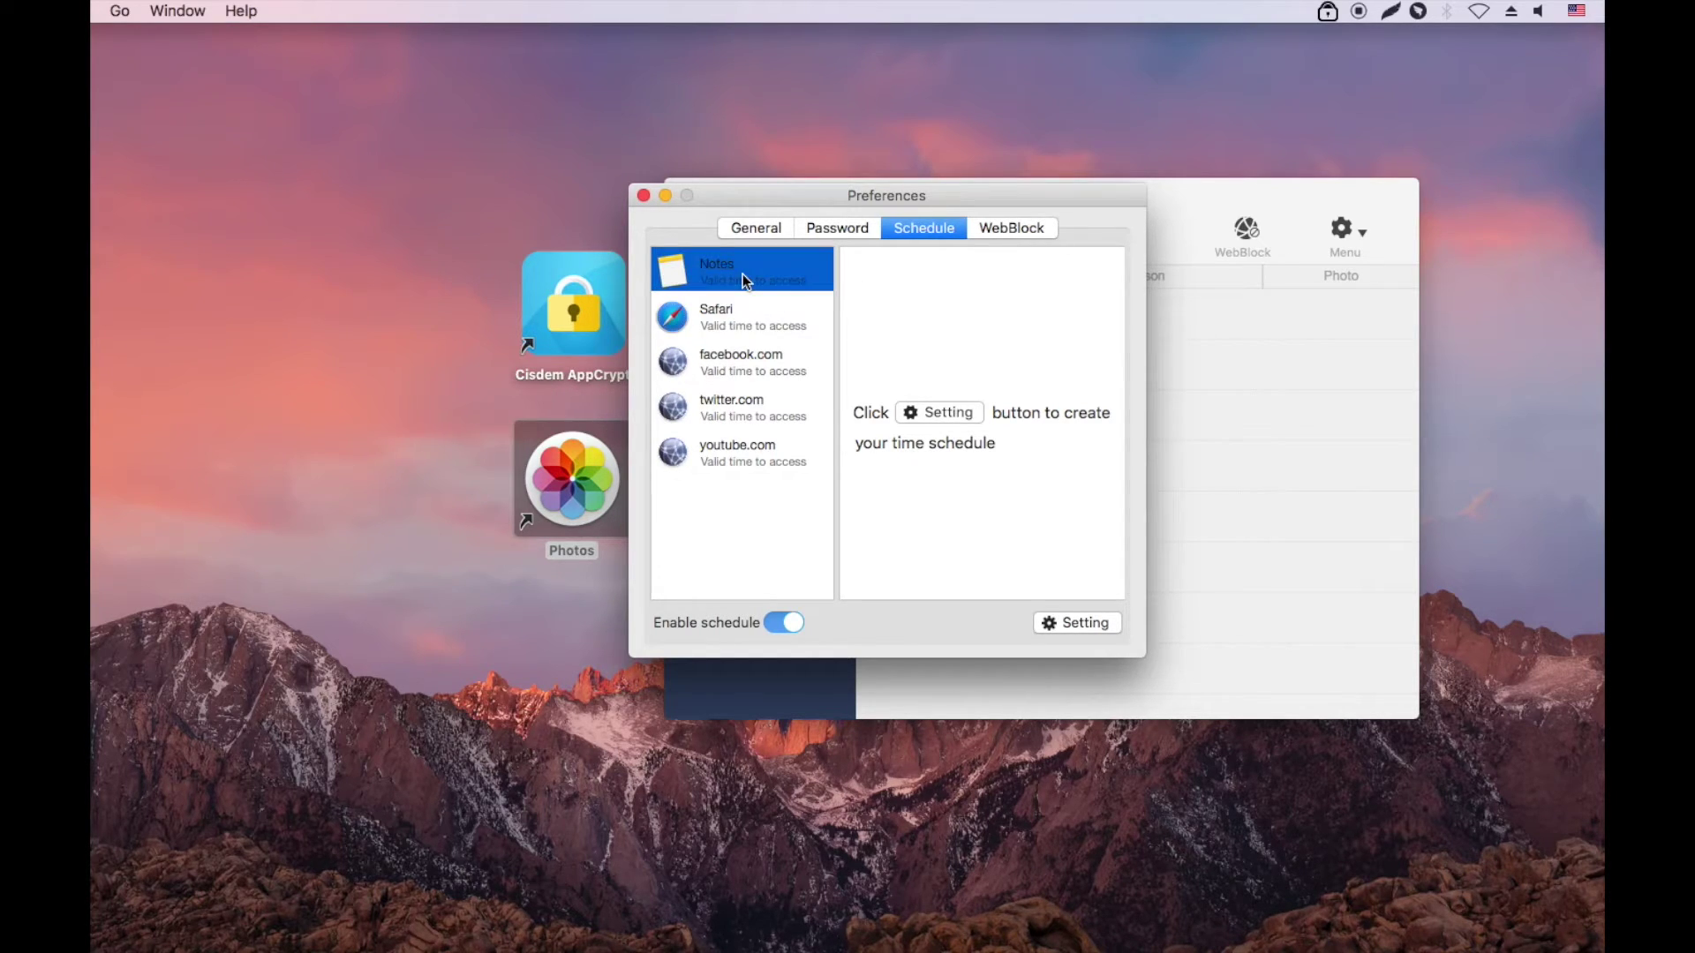
pyautogui.click(766, 332)
pyautogui.click(1063, 620)
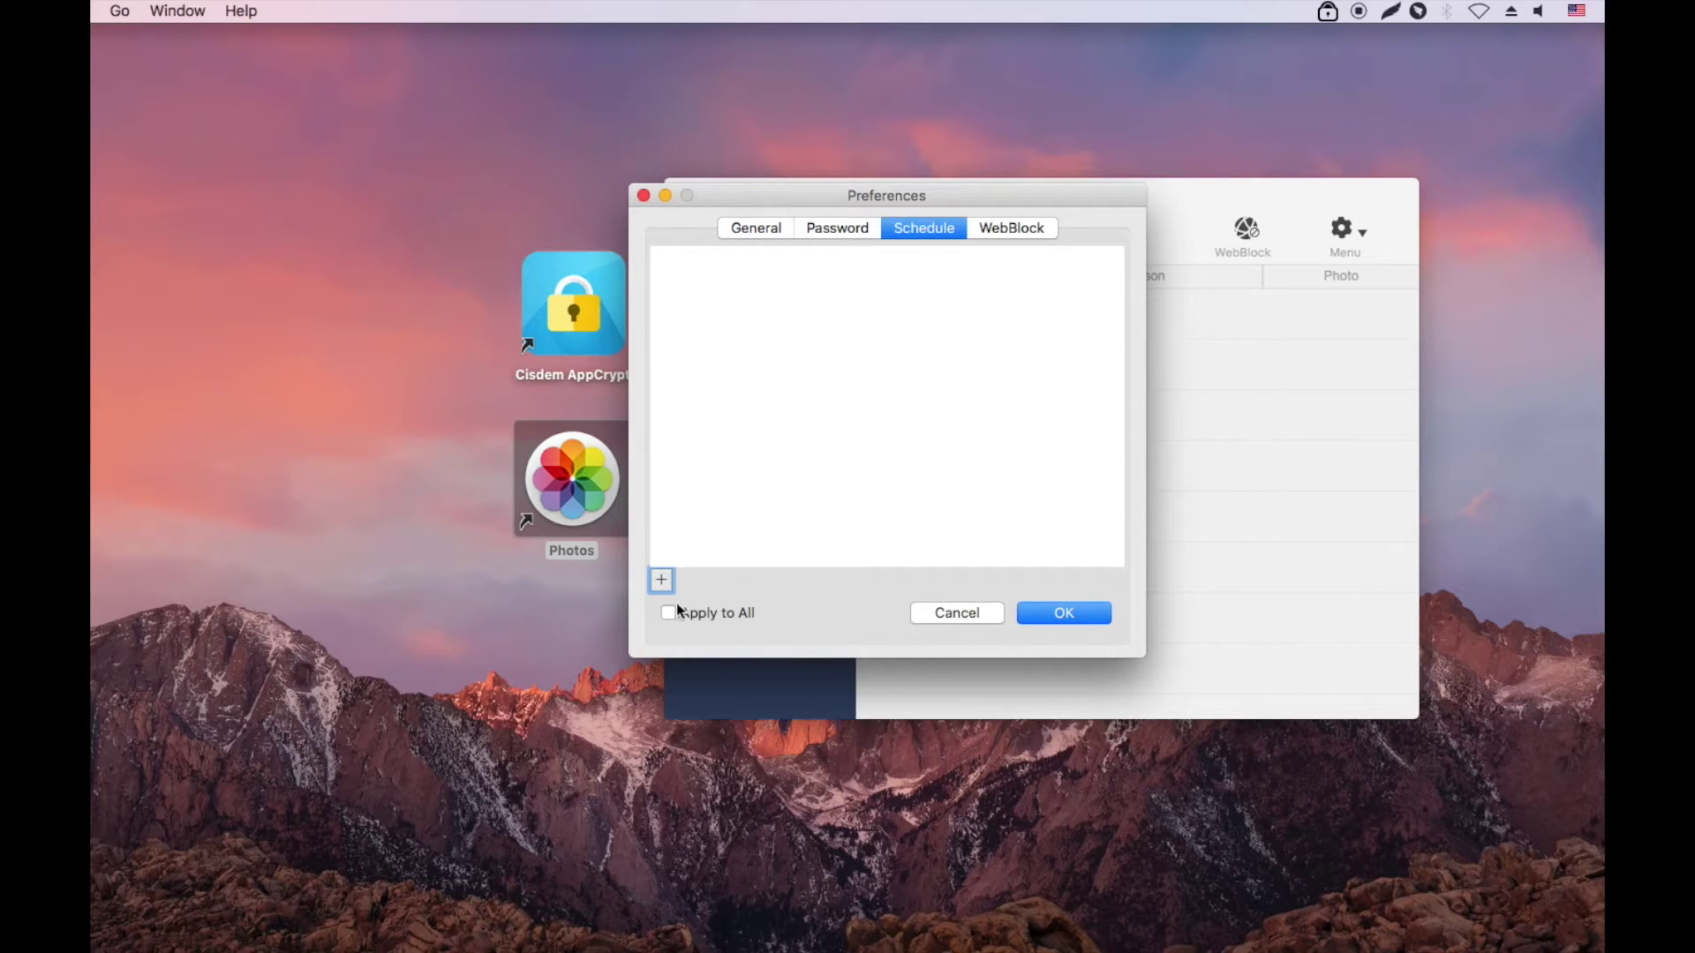
# Save a single Safari access window of 09:00 AM–03:00 PM, Monday through Saturday
pyautogui.click(661, 581)
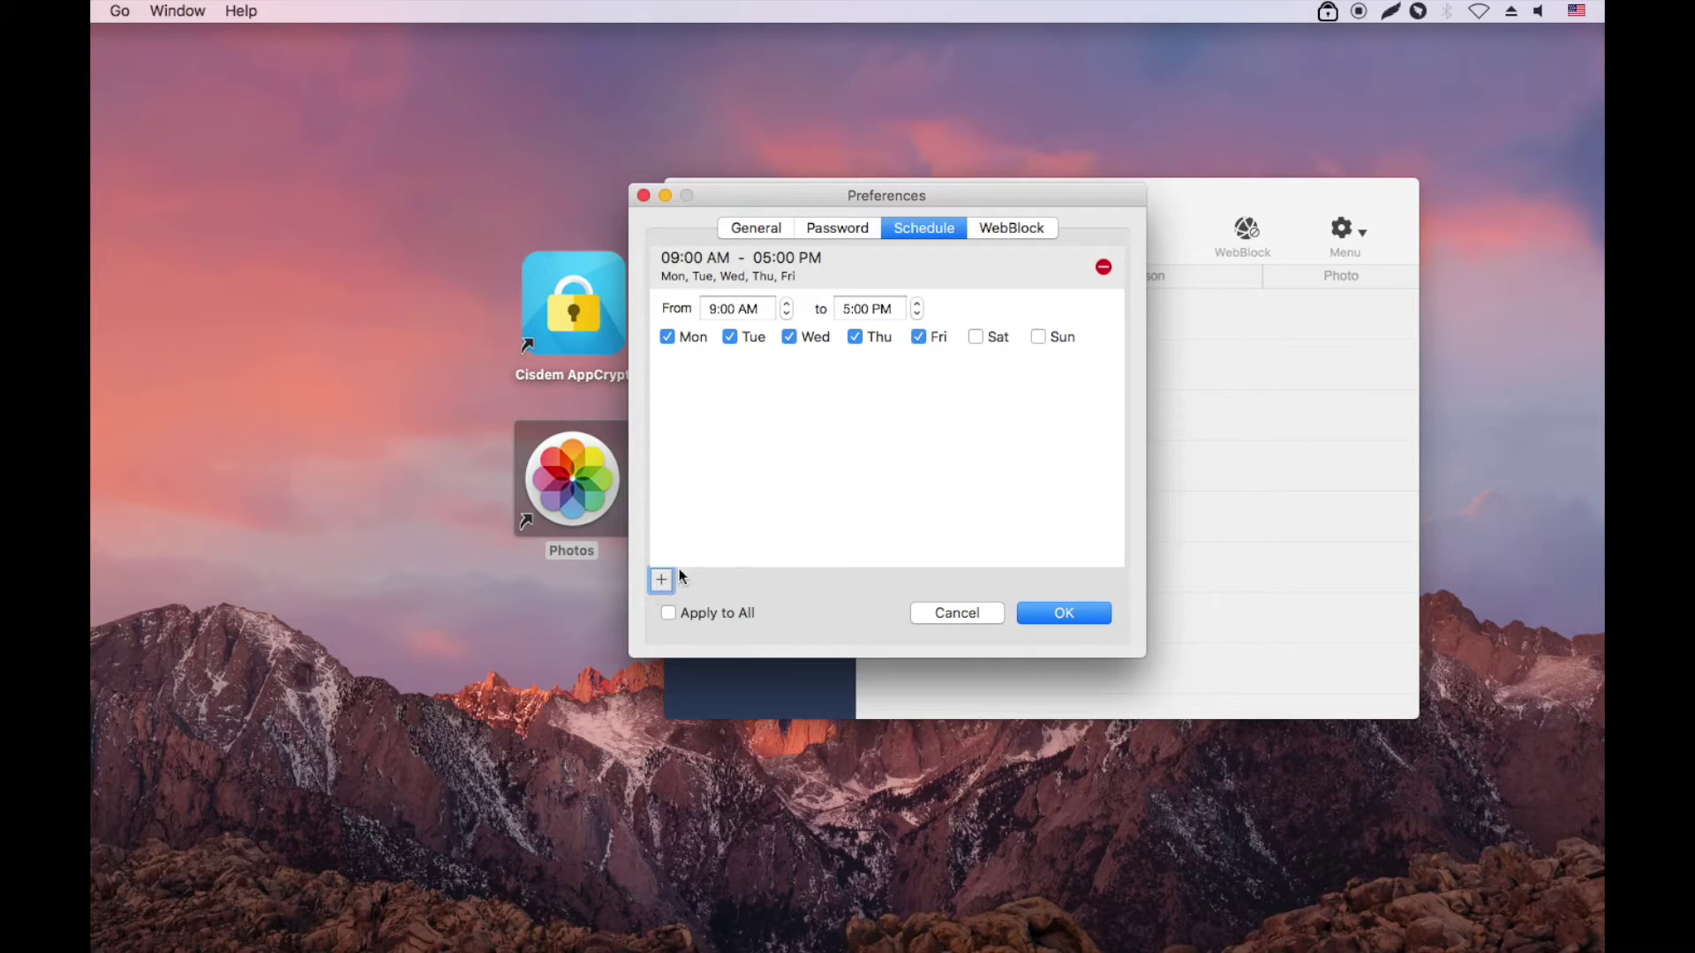
pyautogui.click(918, 304)
pyautogui.click(918, 304)
pyautogui.click(660, 586)
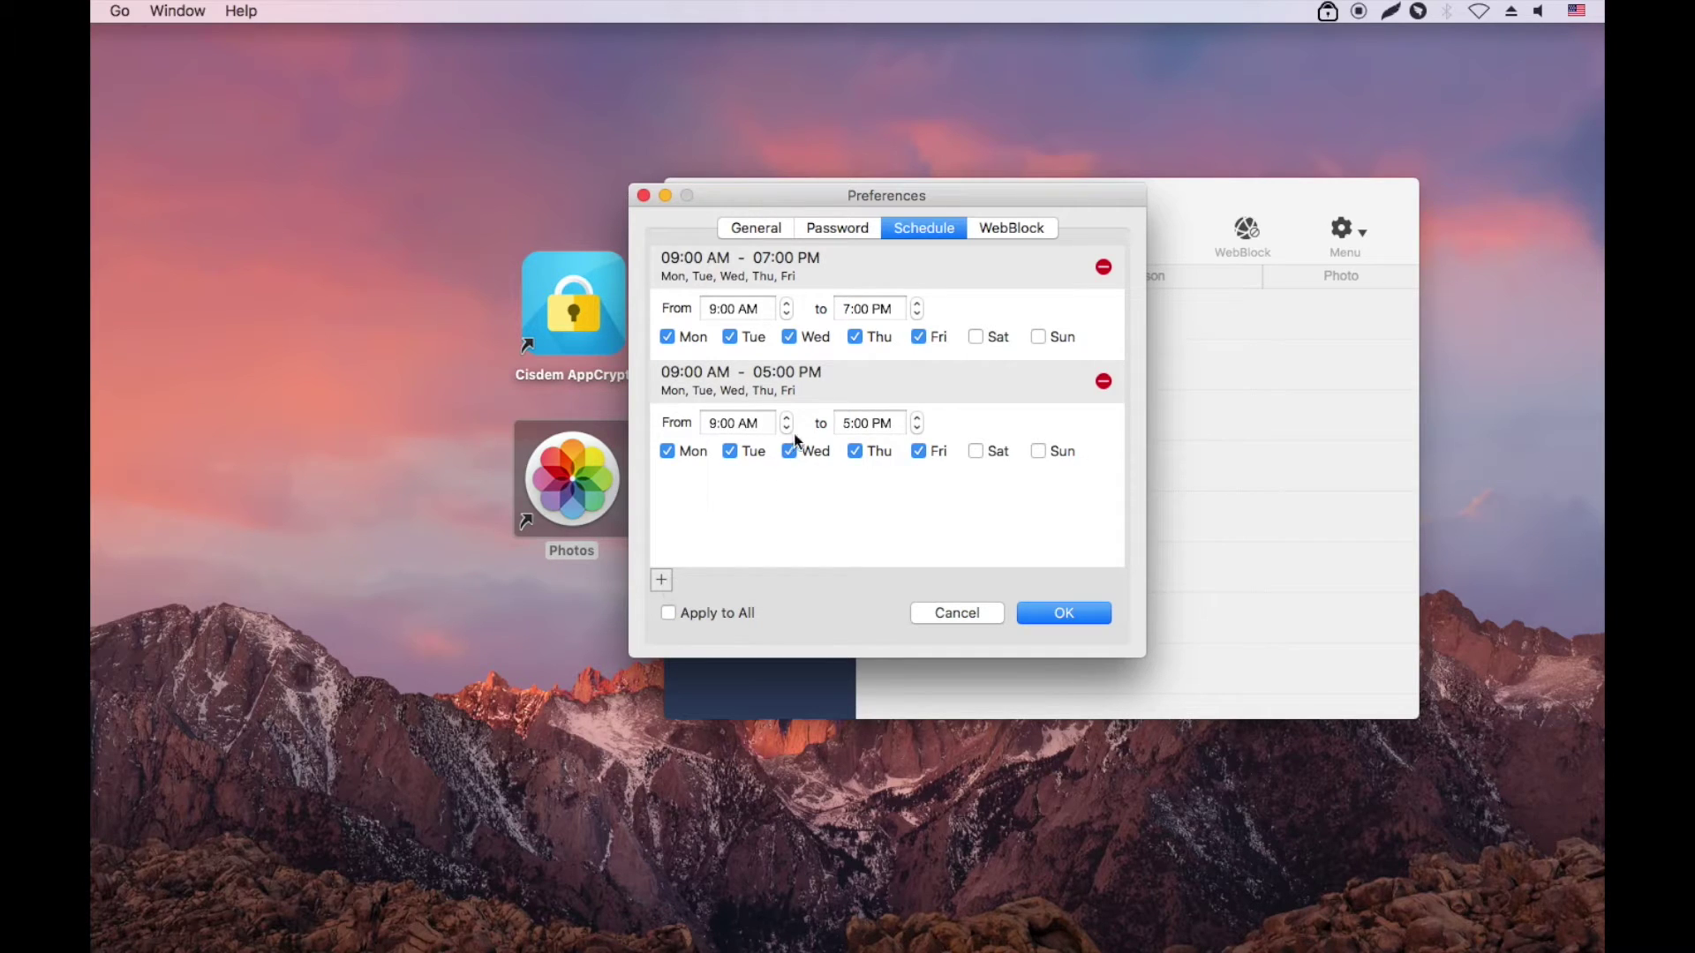
pyautogui.click(918, 429)
pyautogui.click(918, 429)
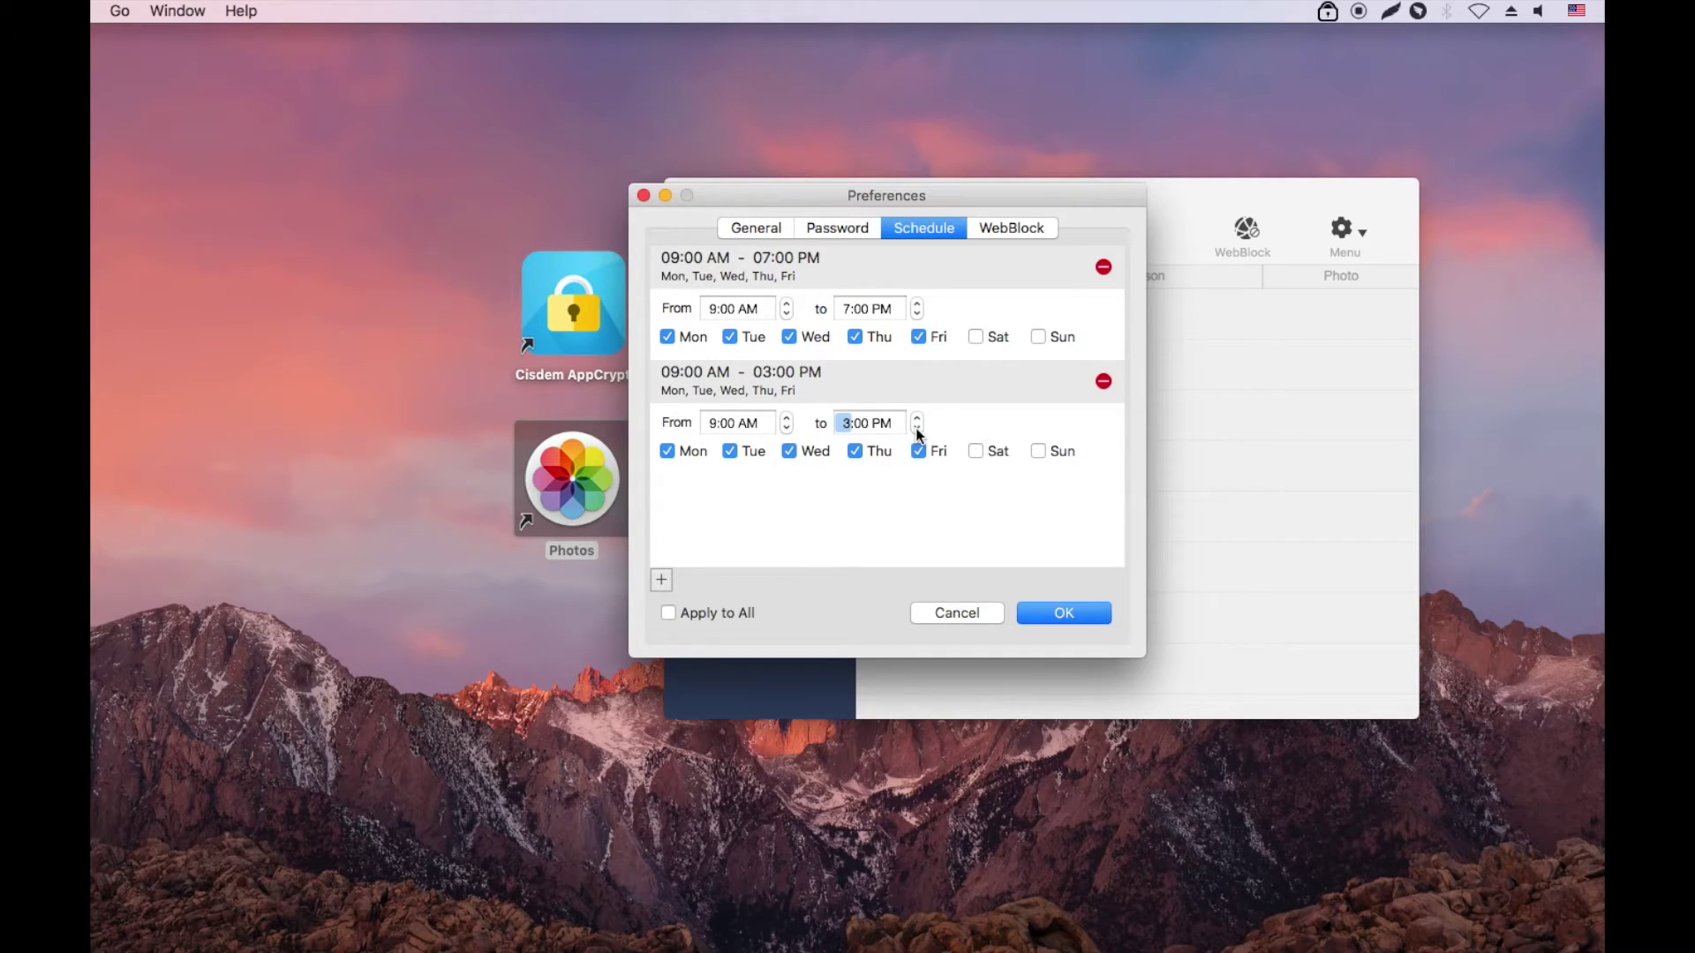
pyautogui.click(976, 452)
pyautogui.click(1103, 268)
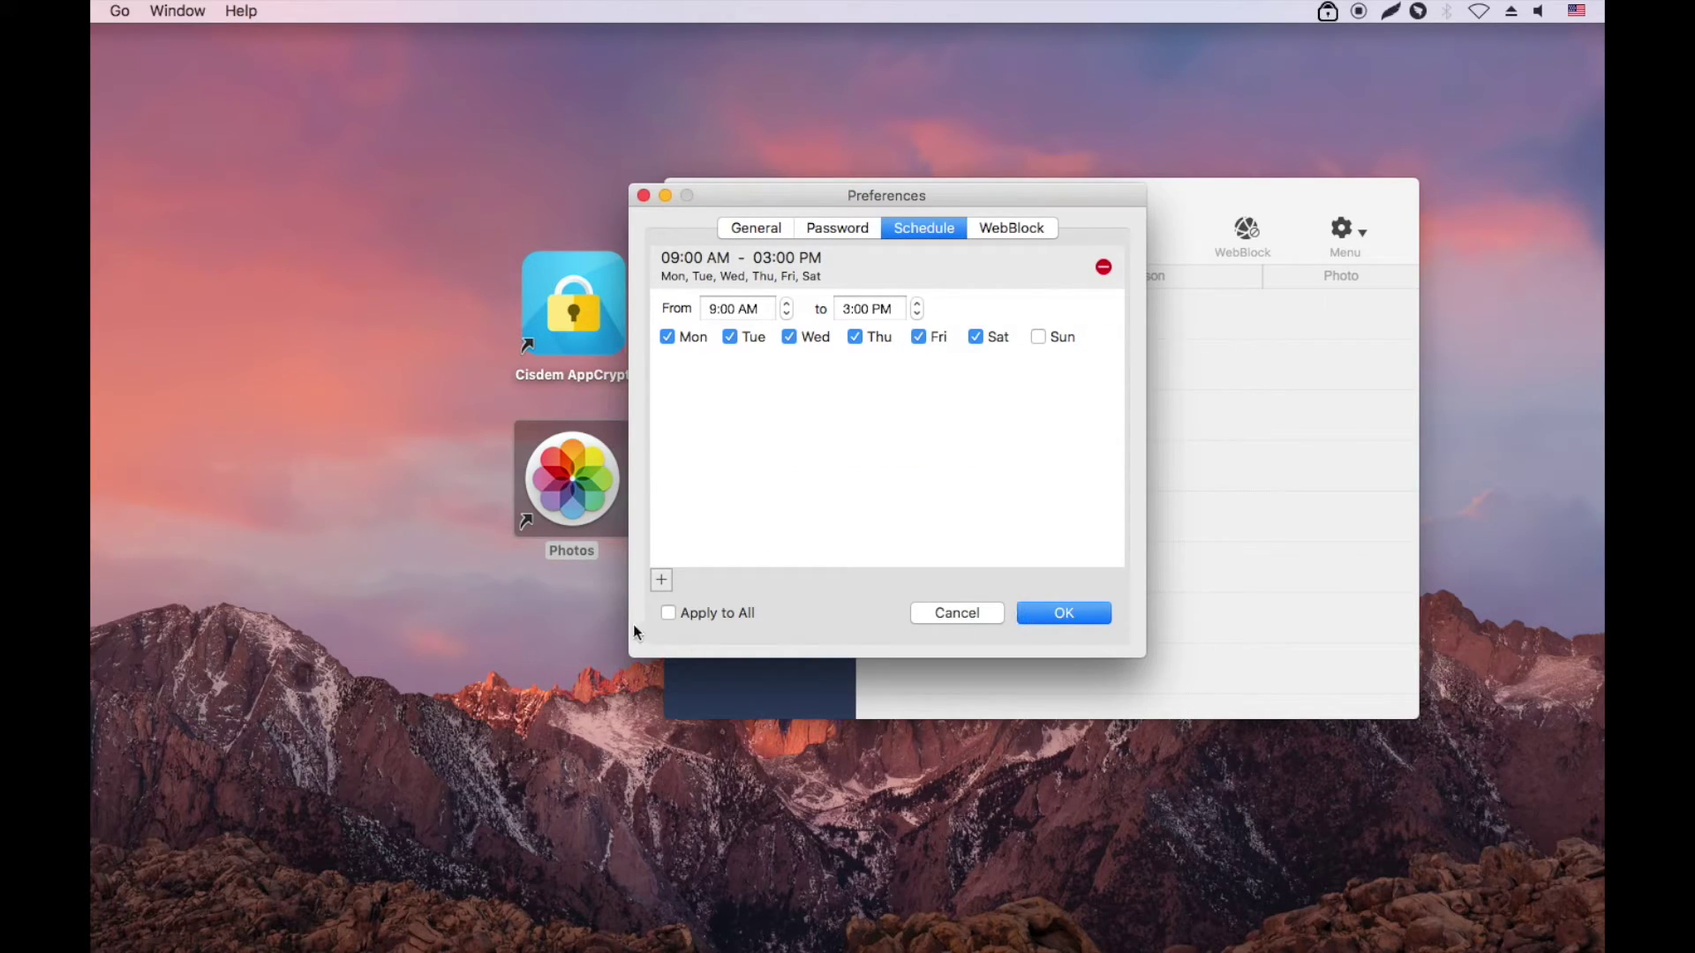
pyautogui.click(667, 613)
pyautogui.click(1031, 613)
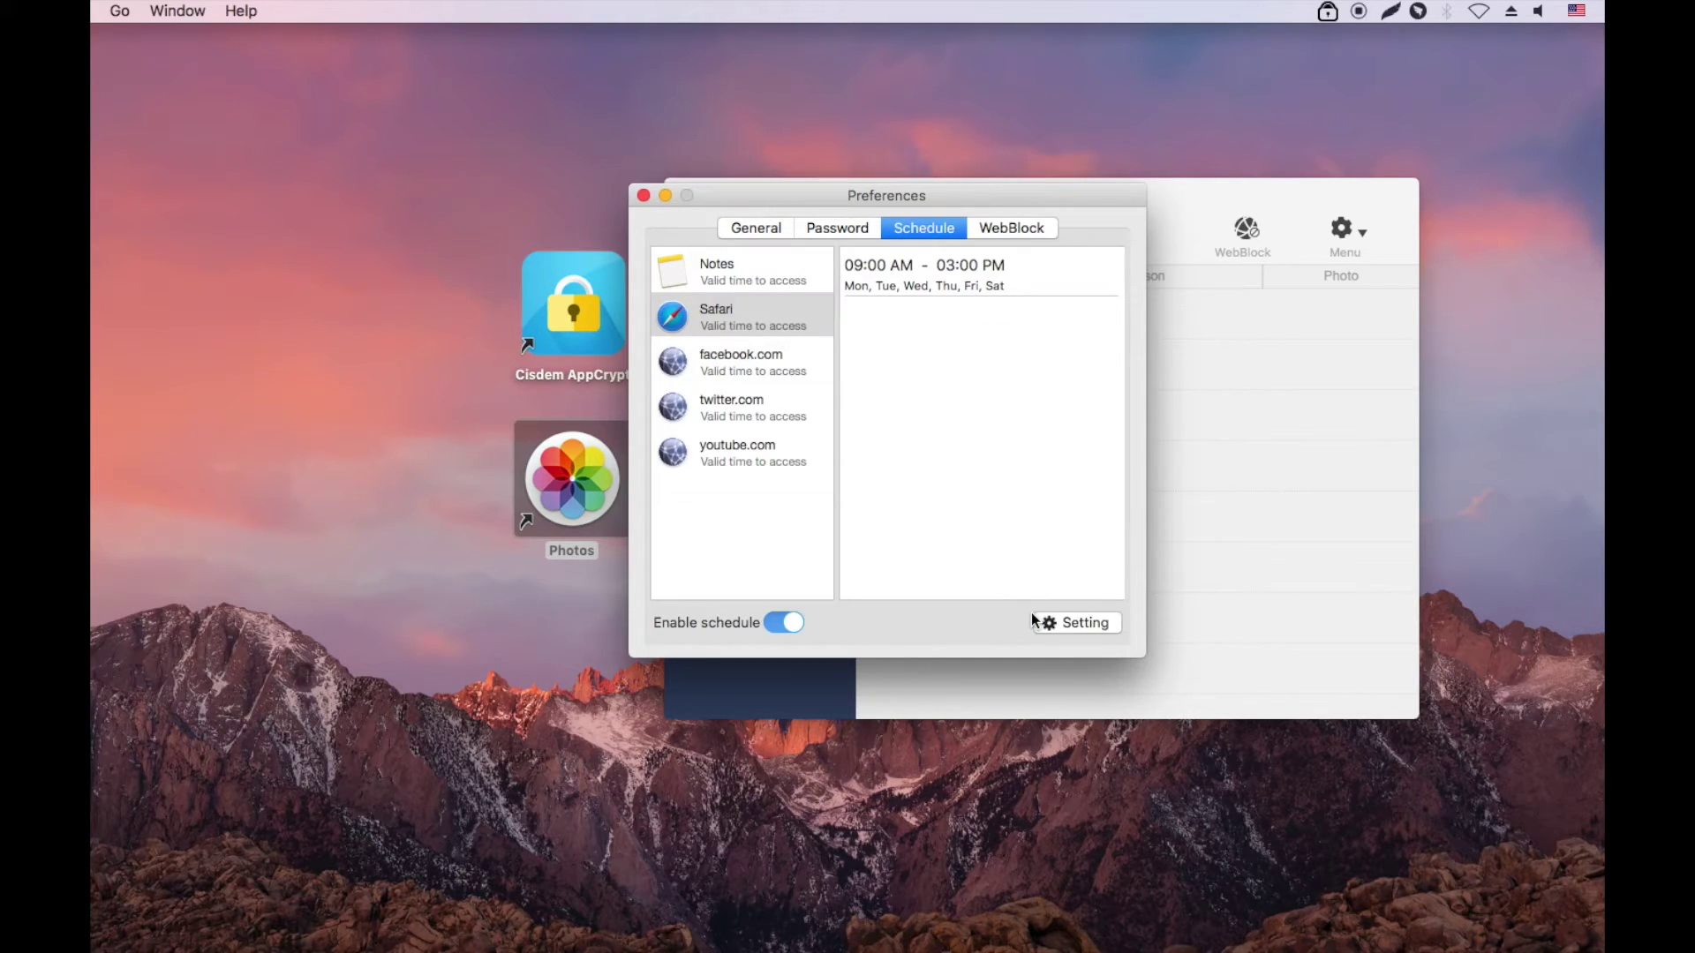
# Switch to WebBlock and add a blank entry below youtube.com in the blocklist
pyautogui.click(996, 229)
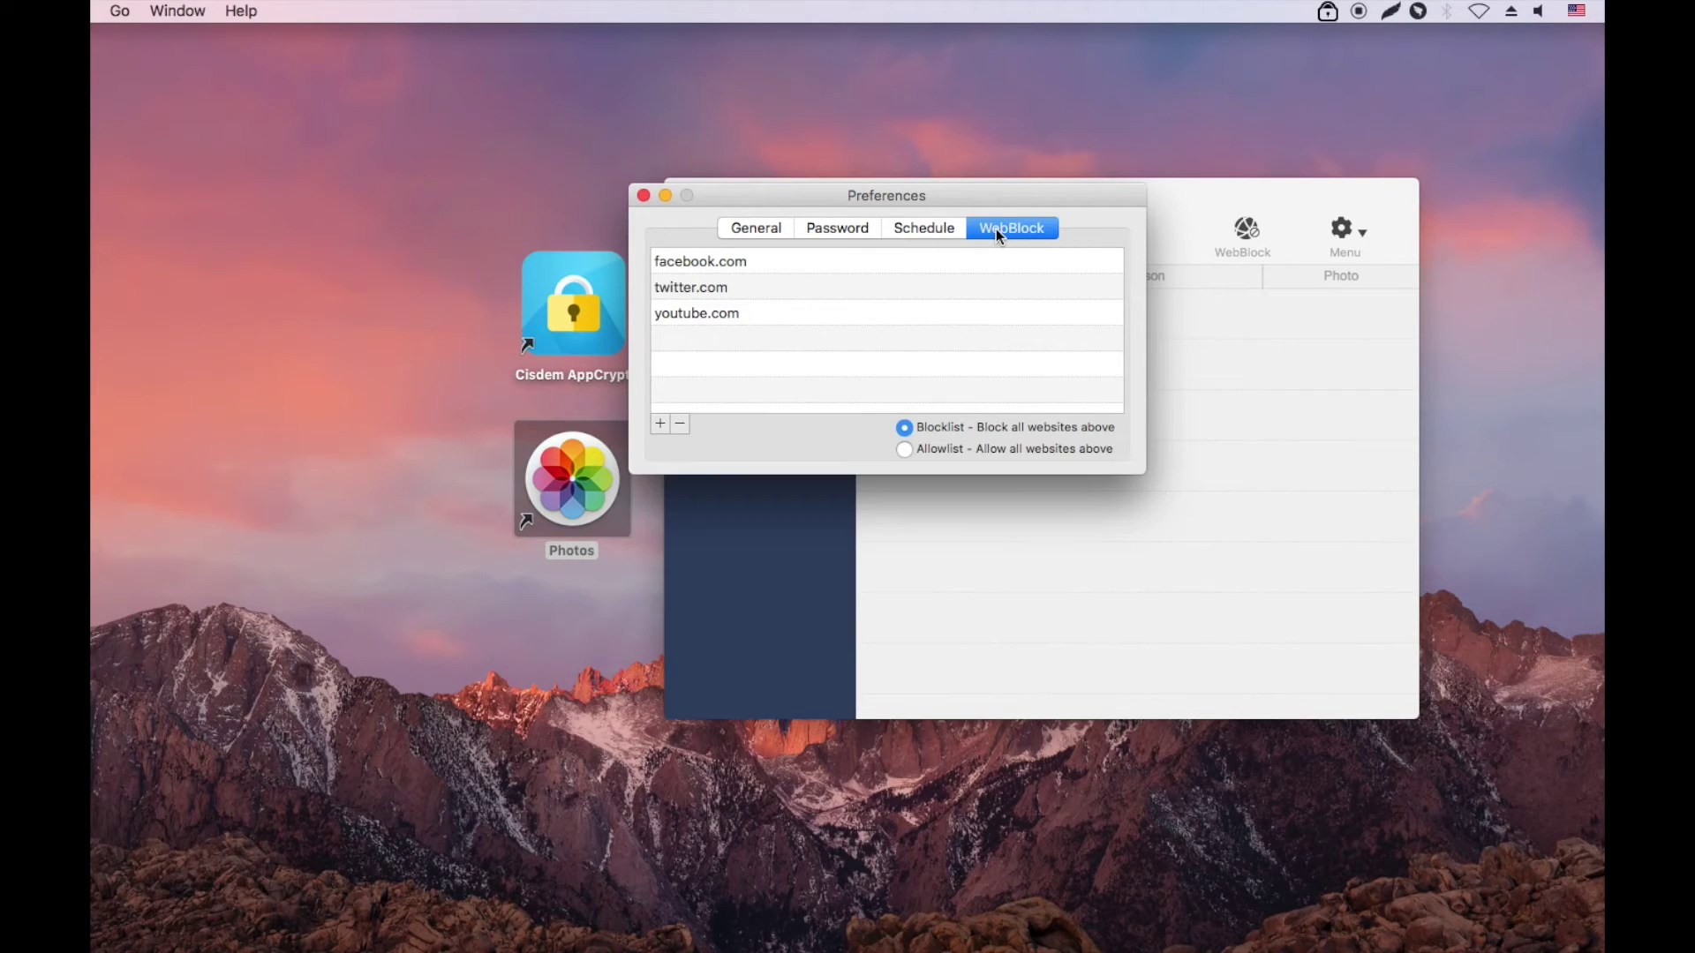
pyautogui.click(658, 426)
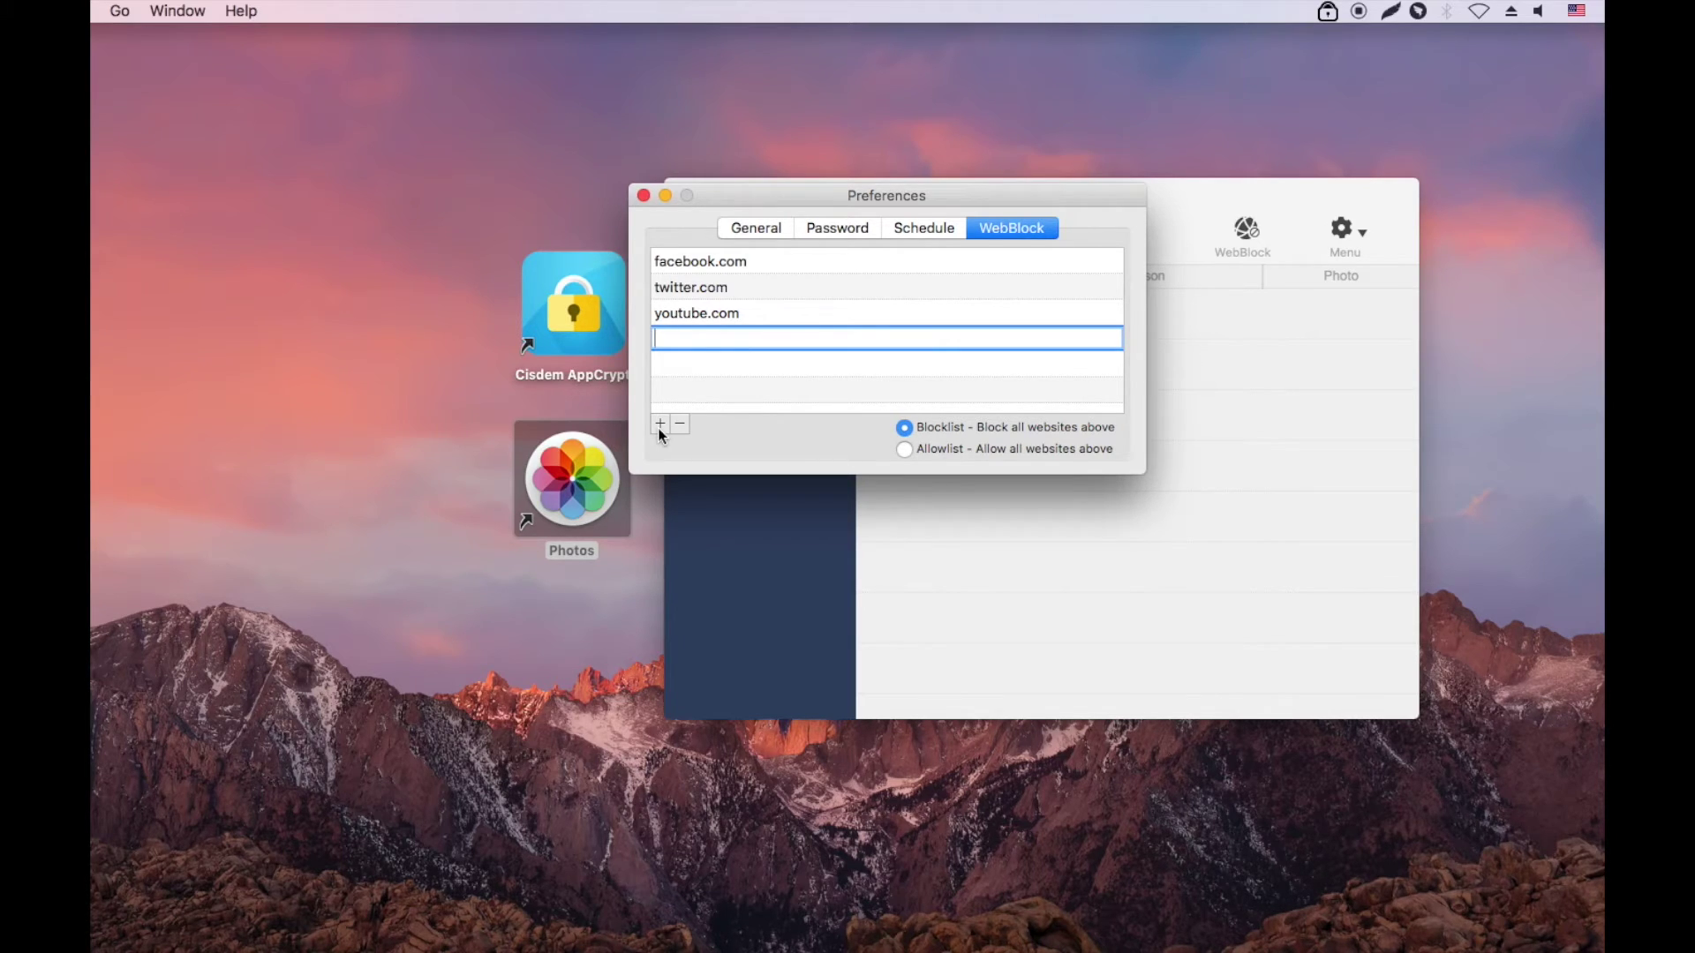
# Close Preferences and choose Exit from the gear menu to quit AppCrypt
pyautogui.click(643, 196)
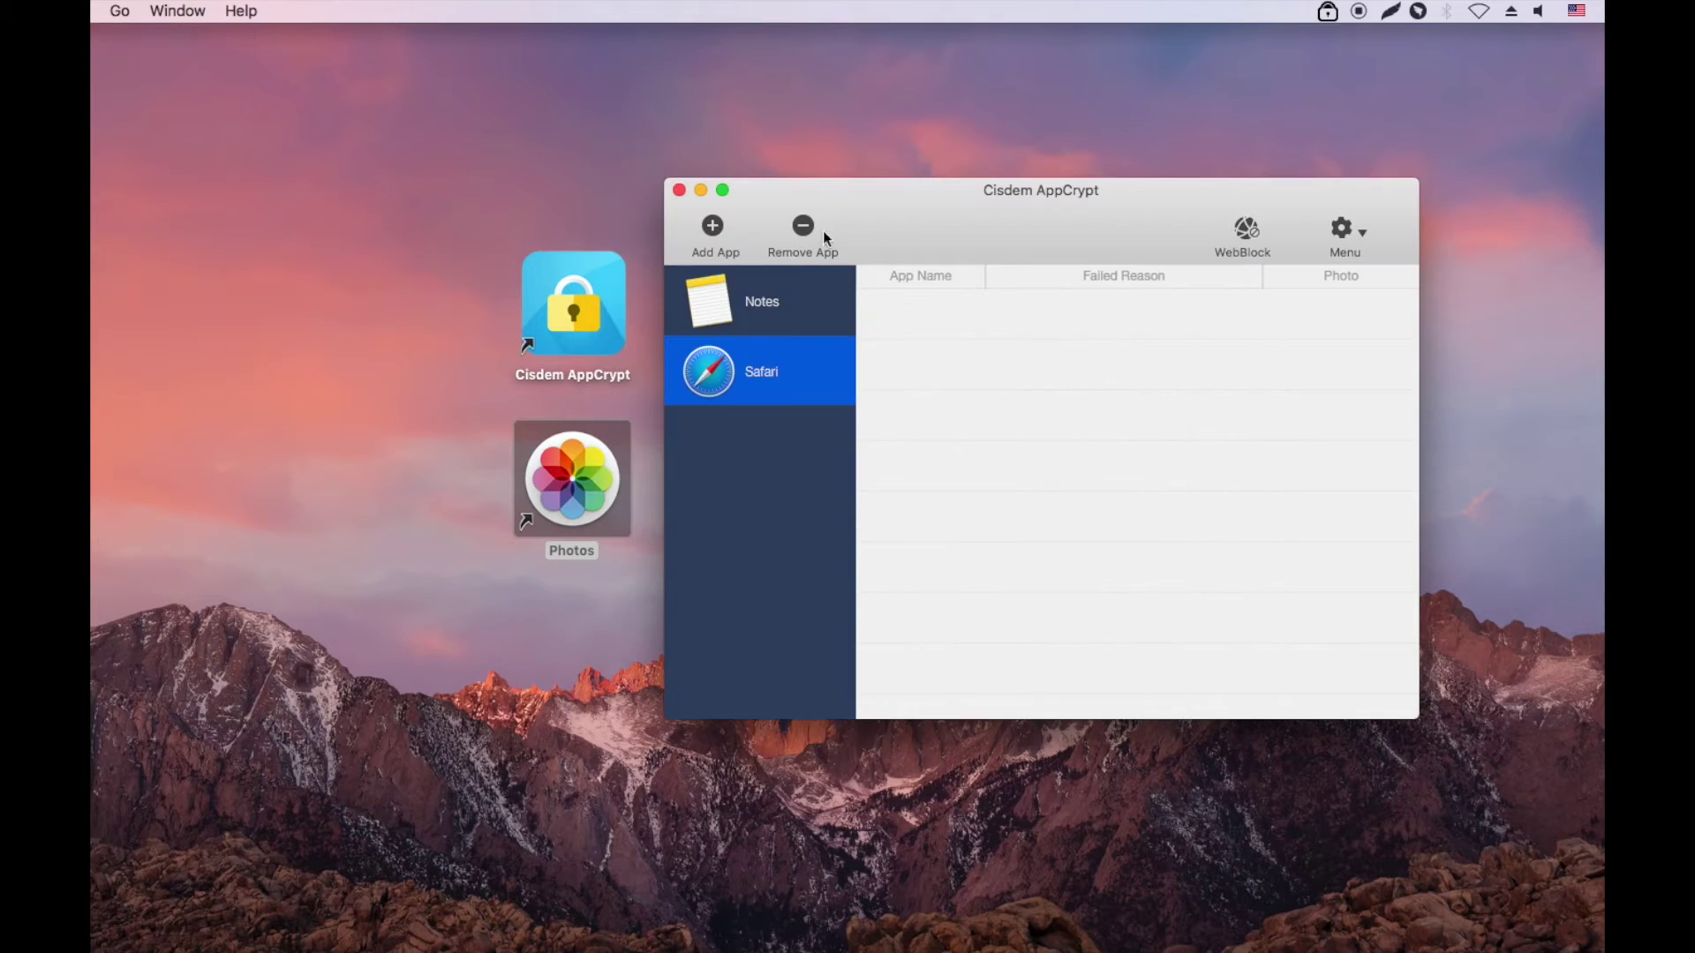
pyautogui.click(1350, 224)
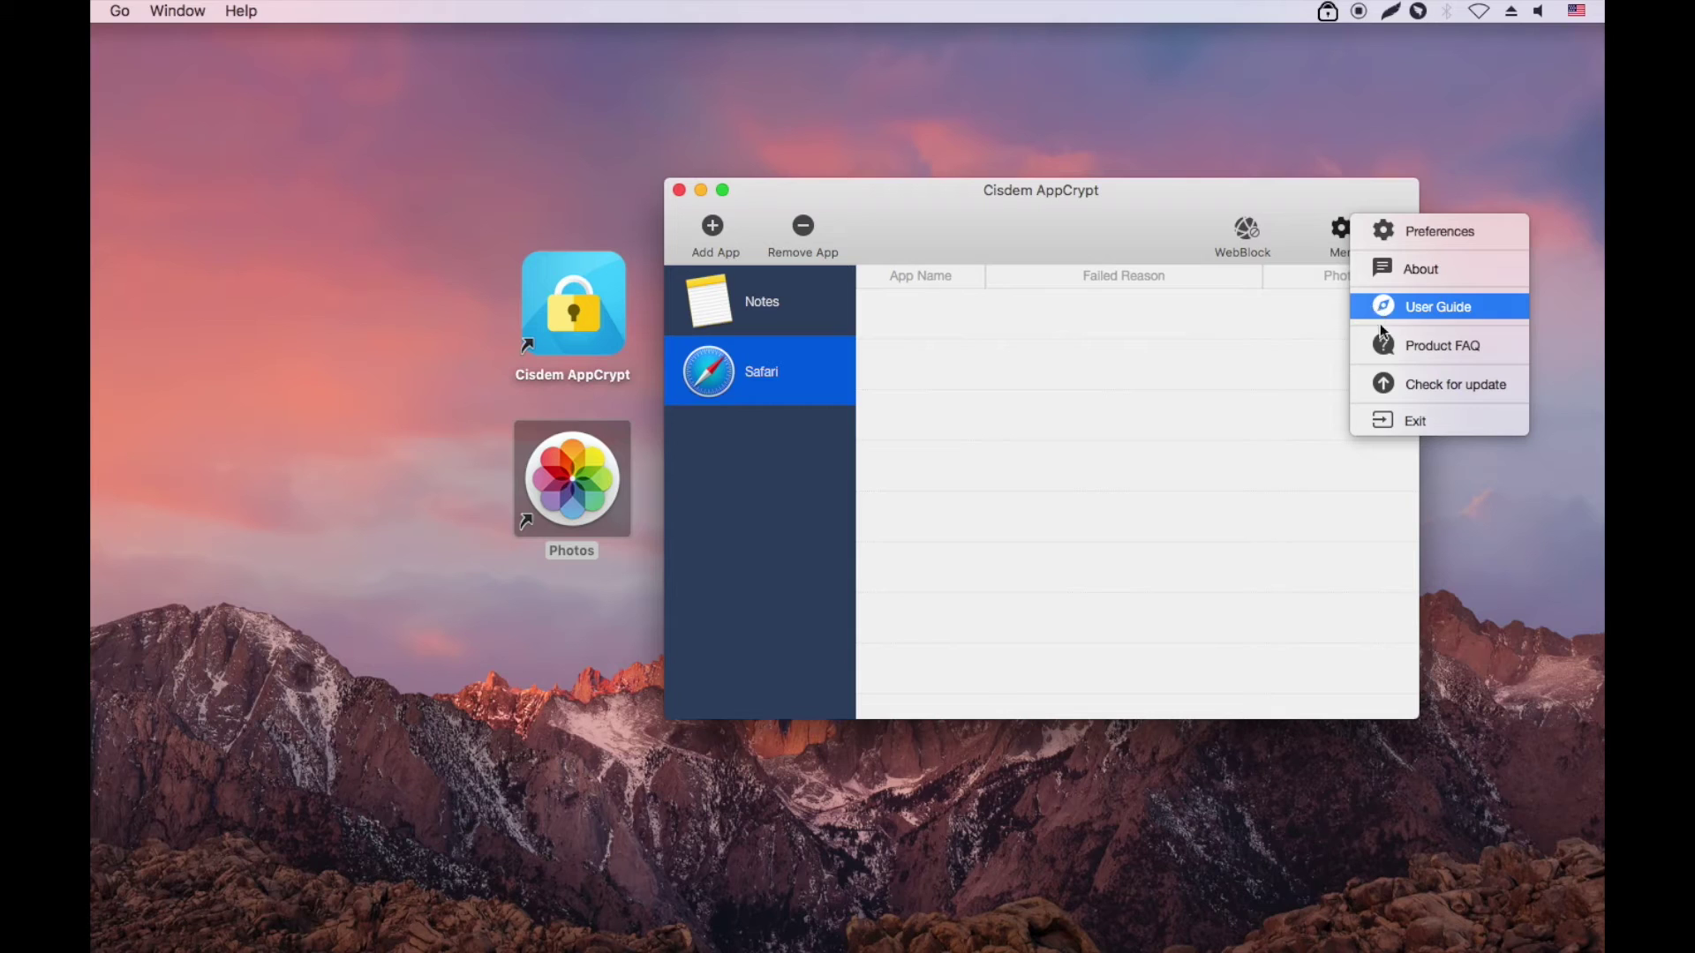
pyautogui.click(1380, 422)
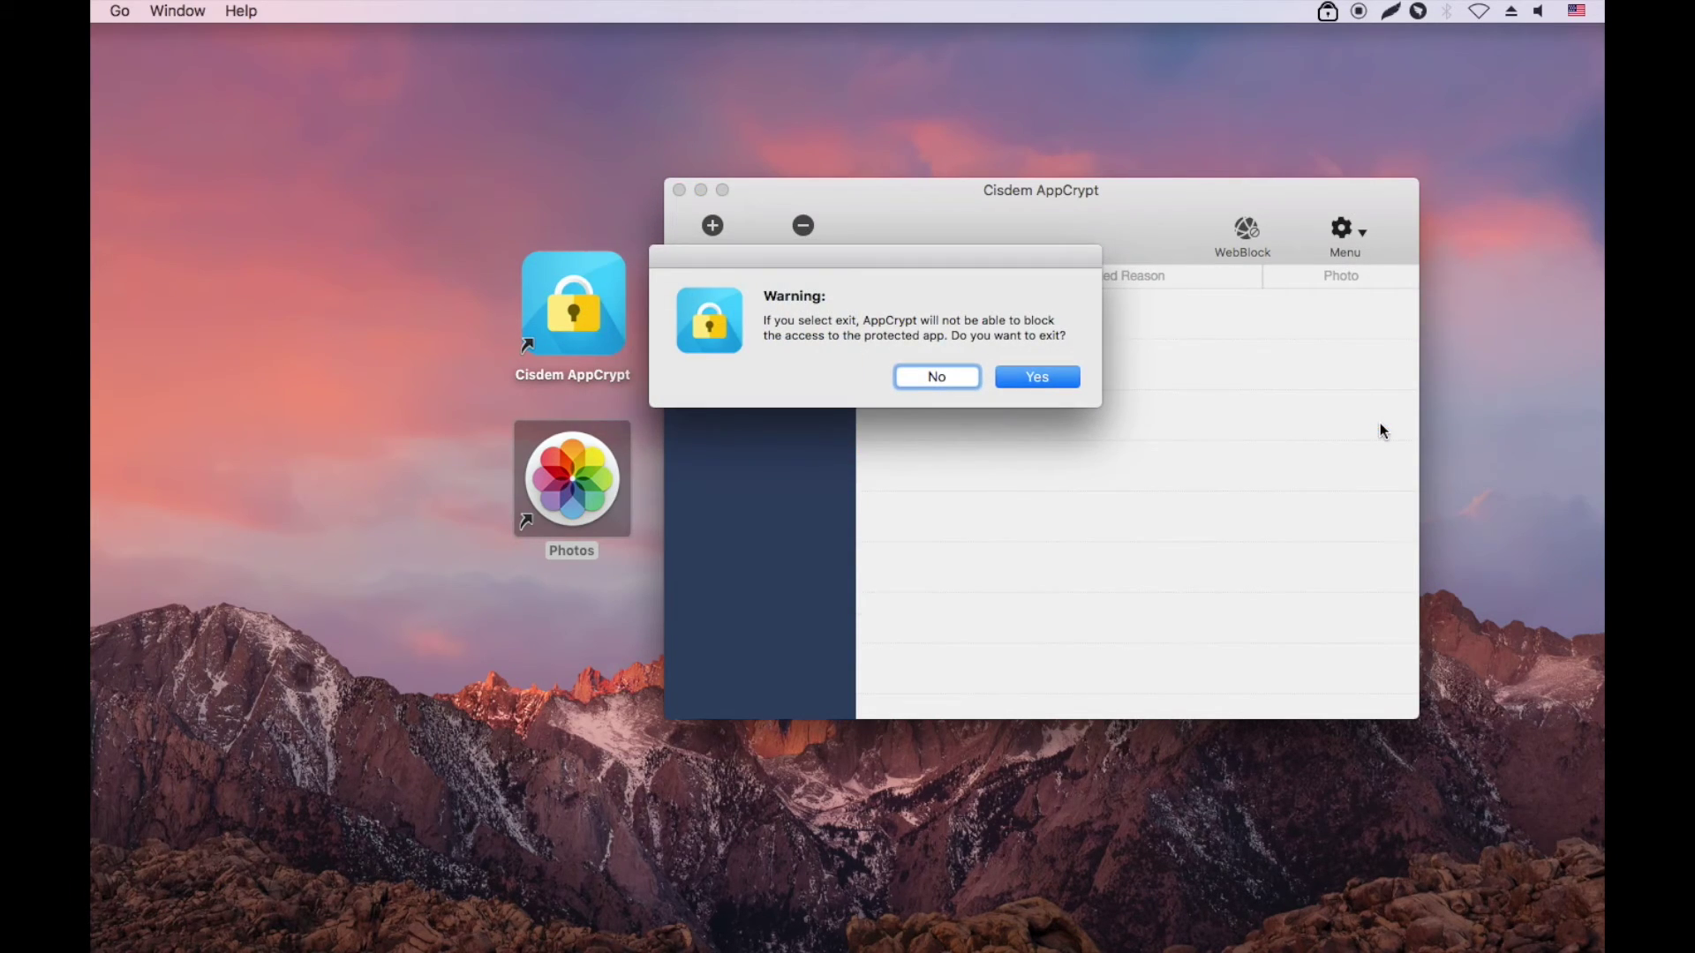